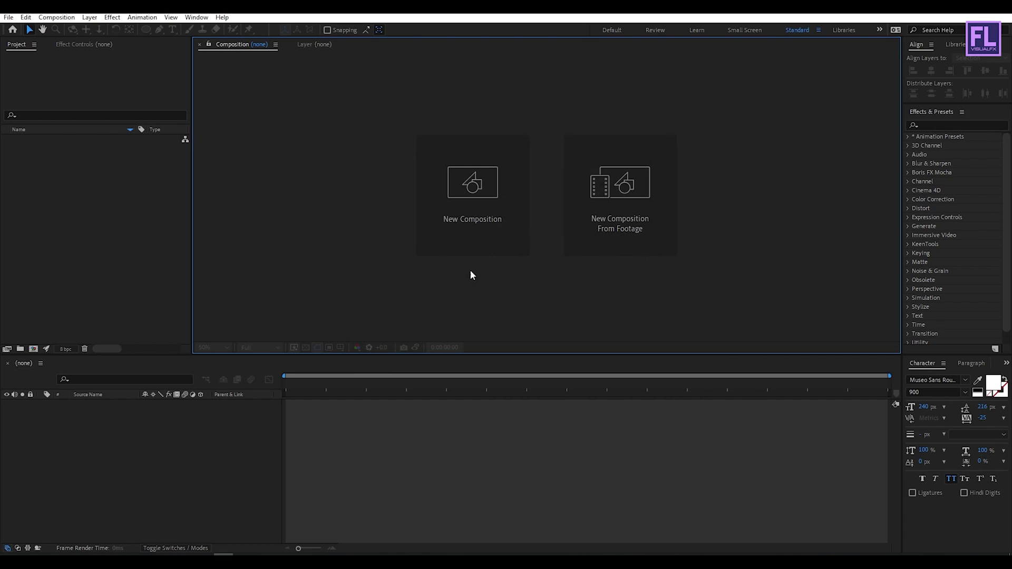
Step: Create a new 1920×1080 composition named '3D twirl'
{"action": "left_click", "coordinate": [454, 195]}
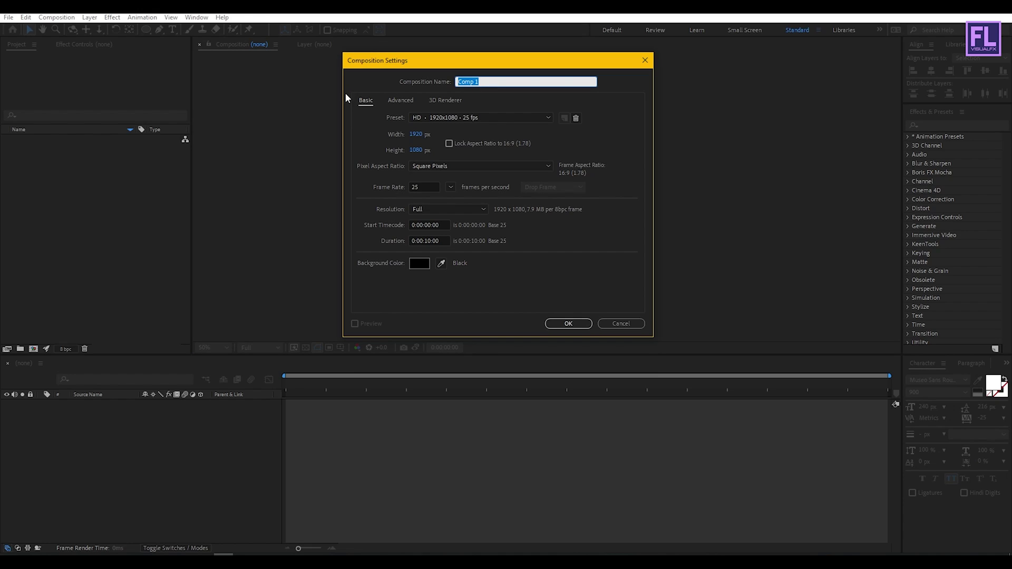
{"action": "type", "text": "3D twirl"}
{"action": "left_click", "coordinate": [444, 240]}
{"action": "left_click", "coordinate": [580, 324]}
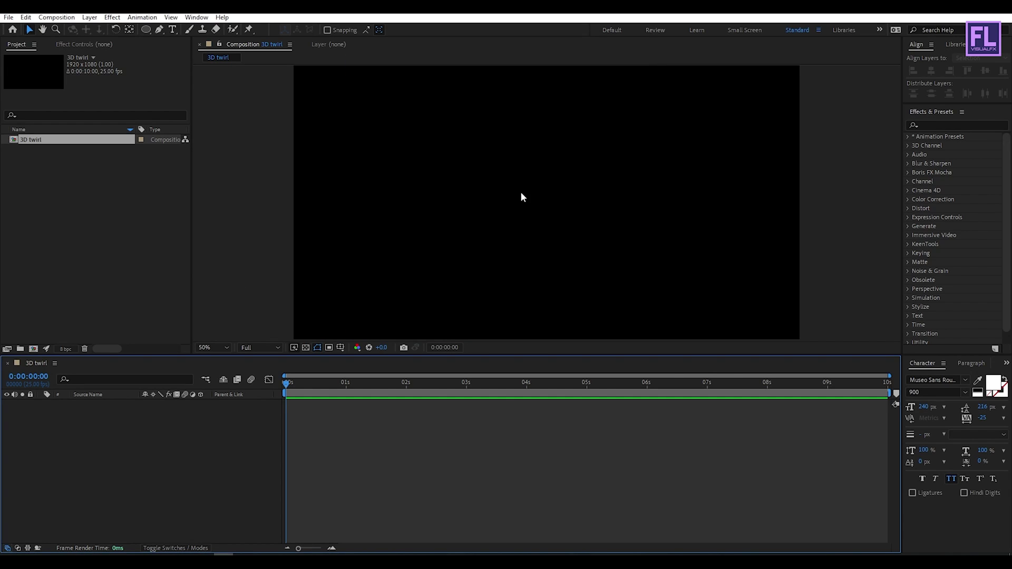
Step: Add a full-frame black solid layer named 'BG' to the composition
{"action": "right_click", "coordinate": [115, 439]}
{"action": "mouse_move", "coordinate": [155, 309]}
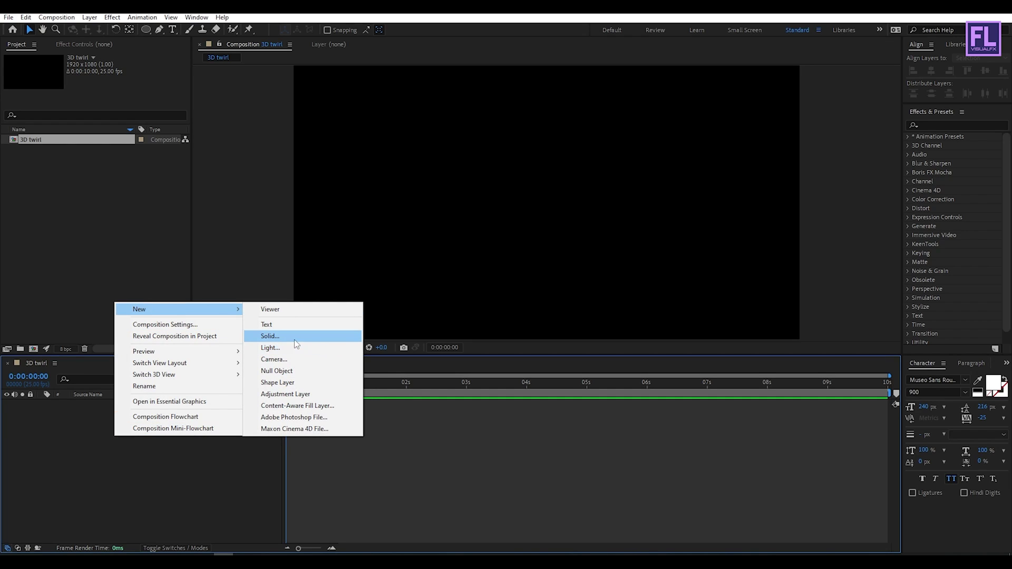
{"action": "left_click", "coordinate": [284, 336]}
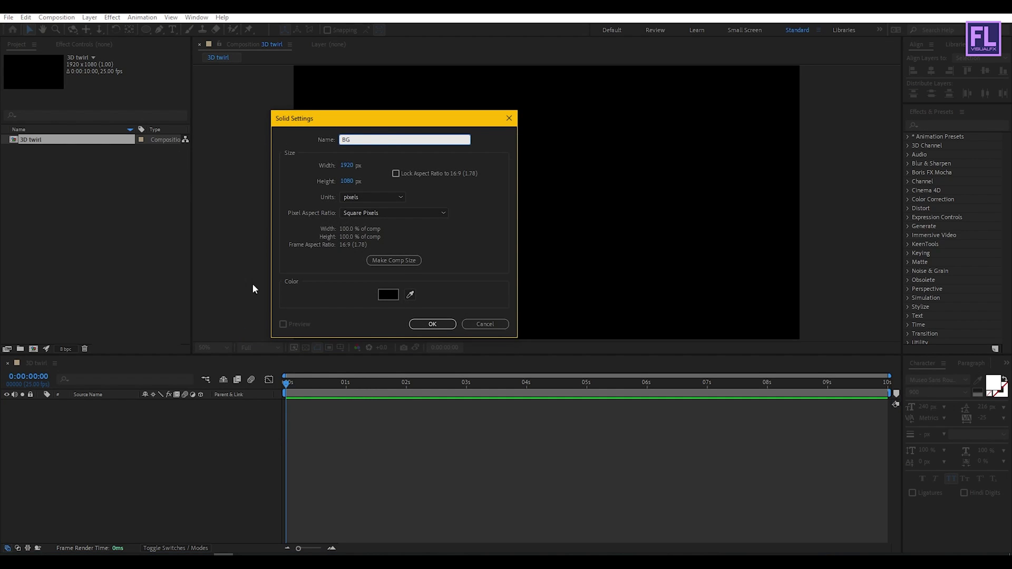
{"action": "left_click", "coordinate": [432, 324]}
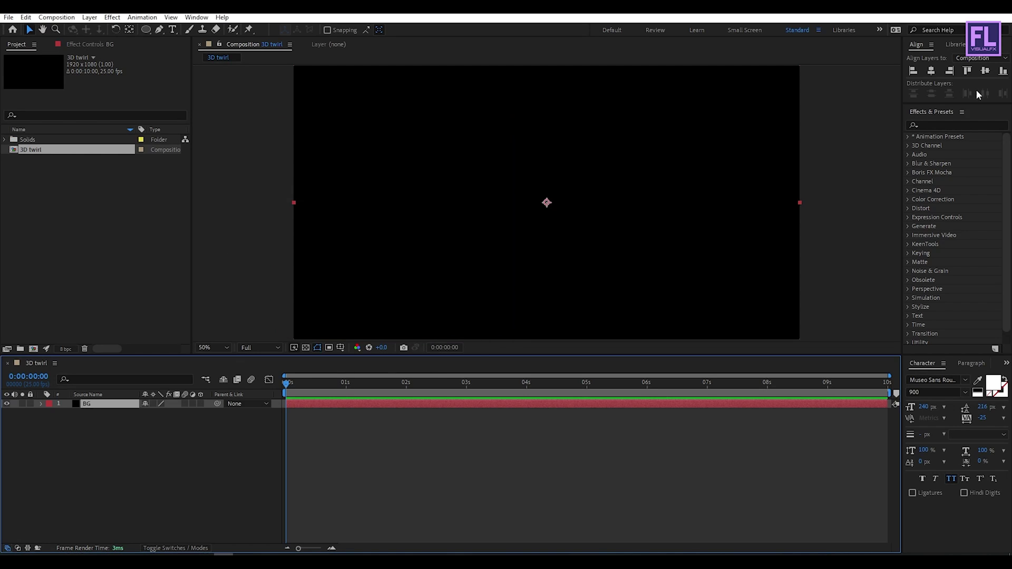
Step: Apply Gradient Ramp to the BG layer and set its end colour to dark navy 00032C
{"action": "left_click", "coordinate": [934, 125]}
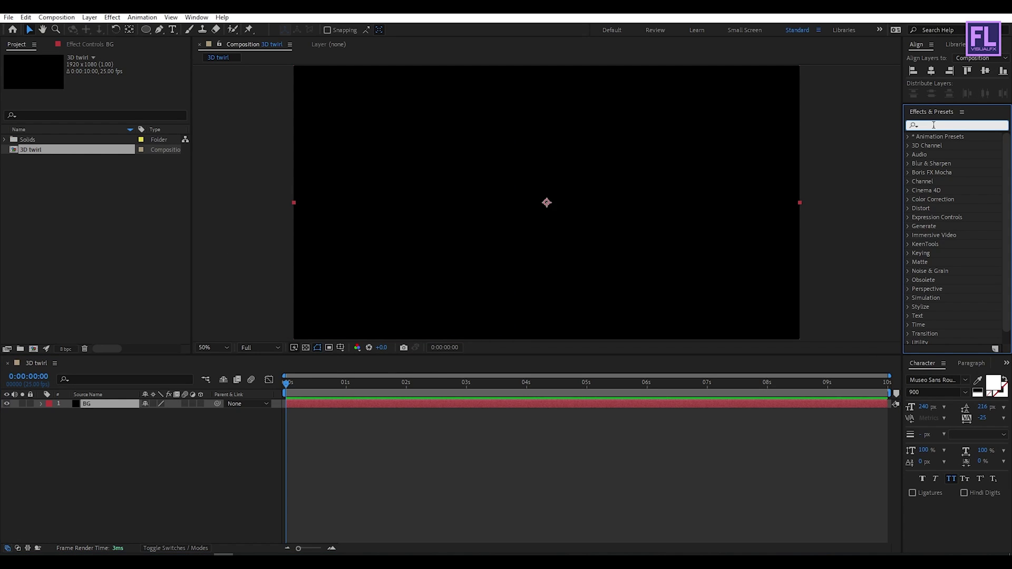
{"action": "type", "text": "Gr"}
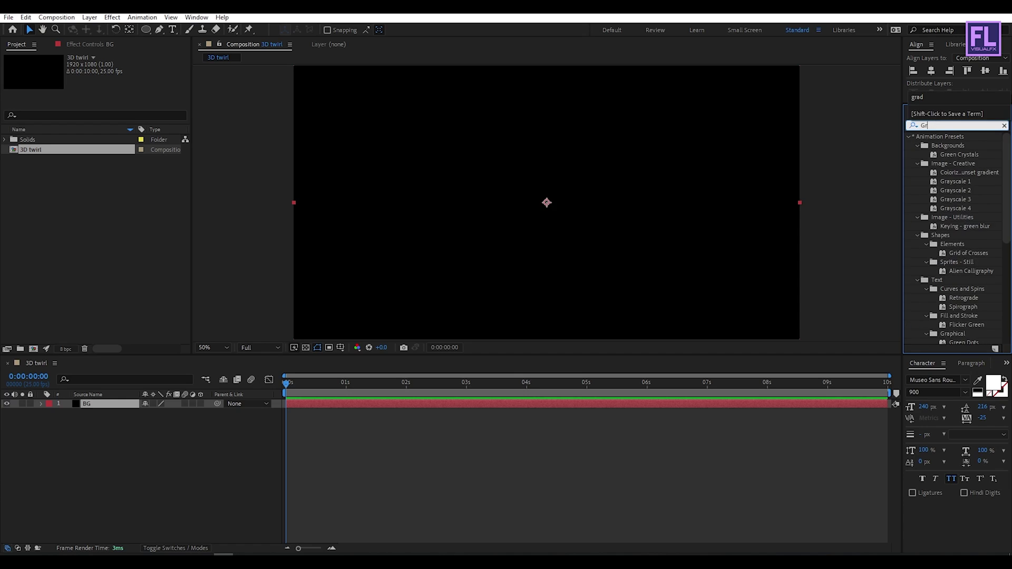
{"action": "type", "text": "ad"}
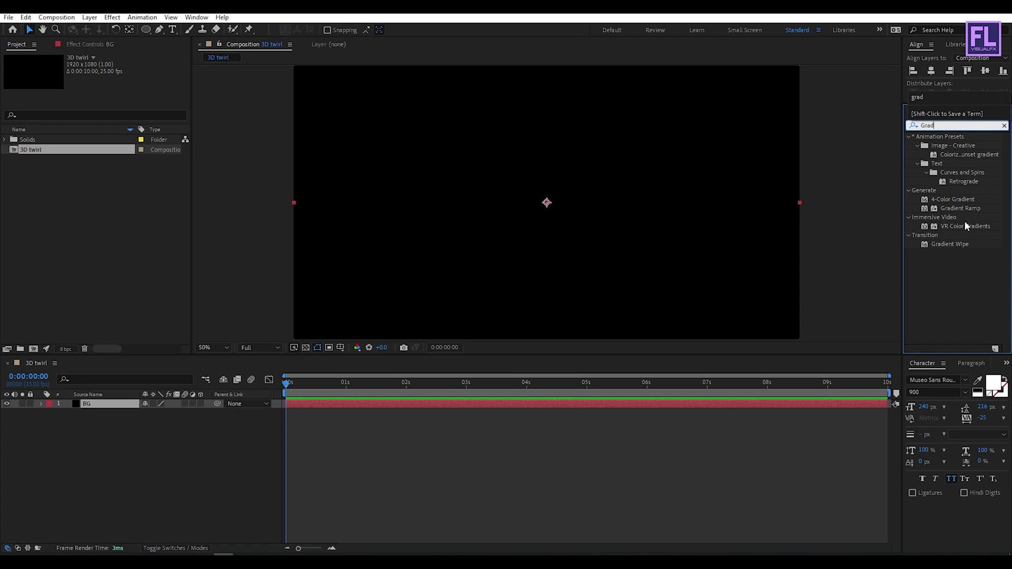
{"action": "left_click_drag", "start_coordinate": [968, 210], "coordinate": [587, 218]}
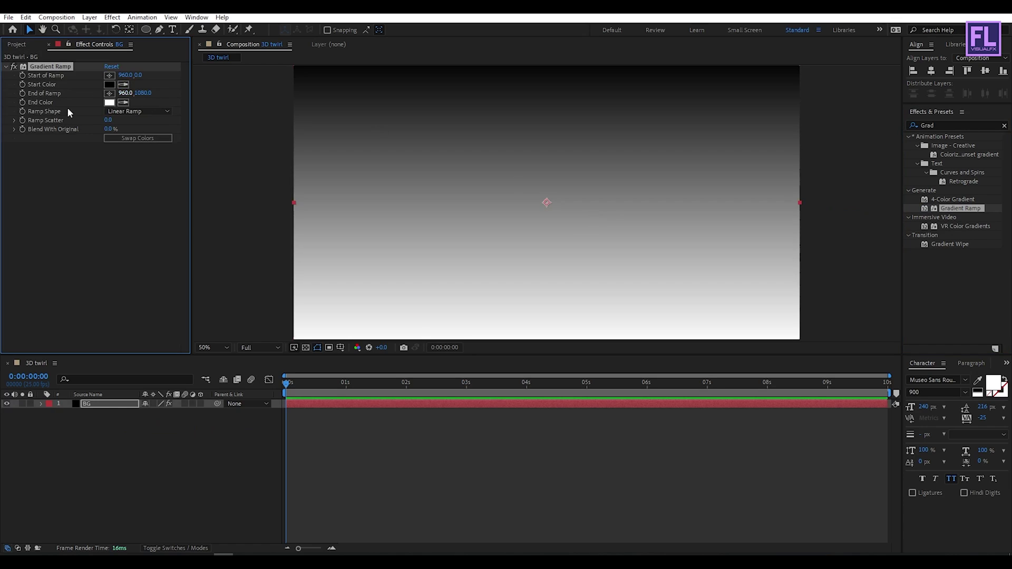
{"action": "left_click", "coordinate": [109, 103]}
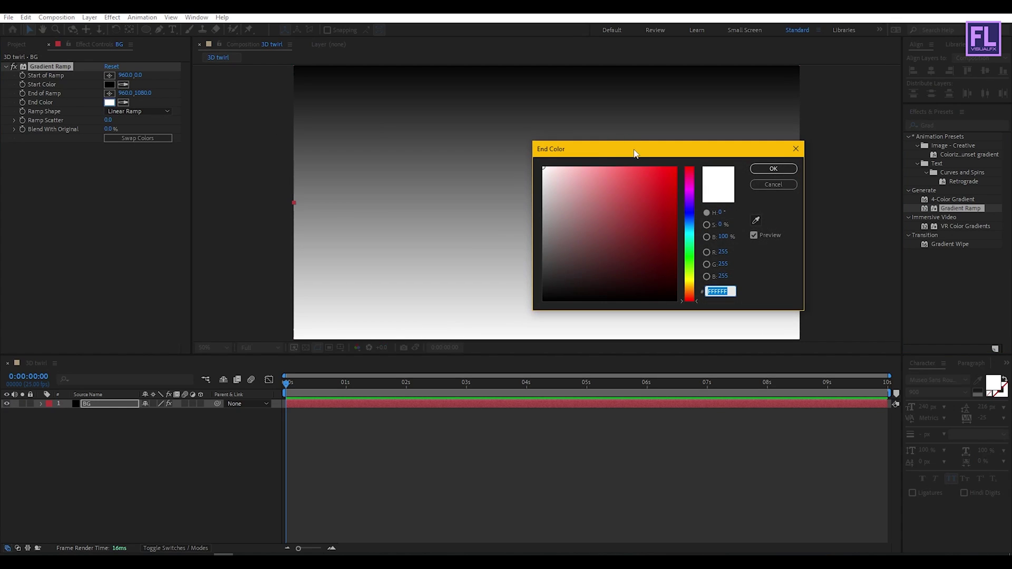
{"action": "left_click_drag", "start_coordinate": [630, 148], "coordinate": [591, 96]}
{"action": "left_click", "coordinate": [654, 163]}
{"action": "left_click", "coordinate": [637, 226]}
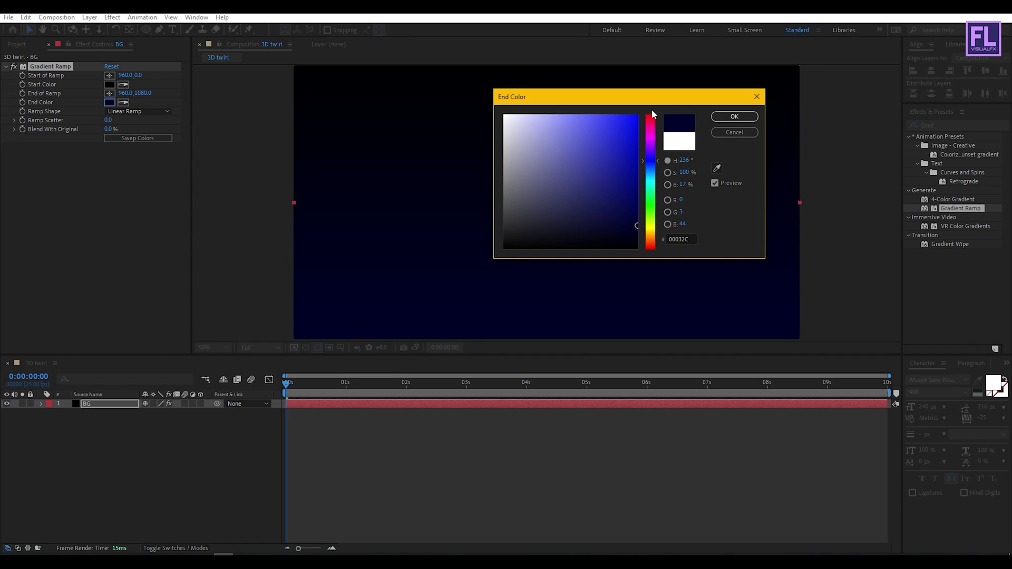
{"action": "left_click_drag", "start_coordinate": [651, 109], "coordinate": [672, 116]}
{"action": "left_click", "coordinate": [754, 123]}
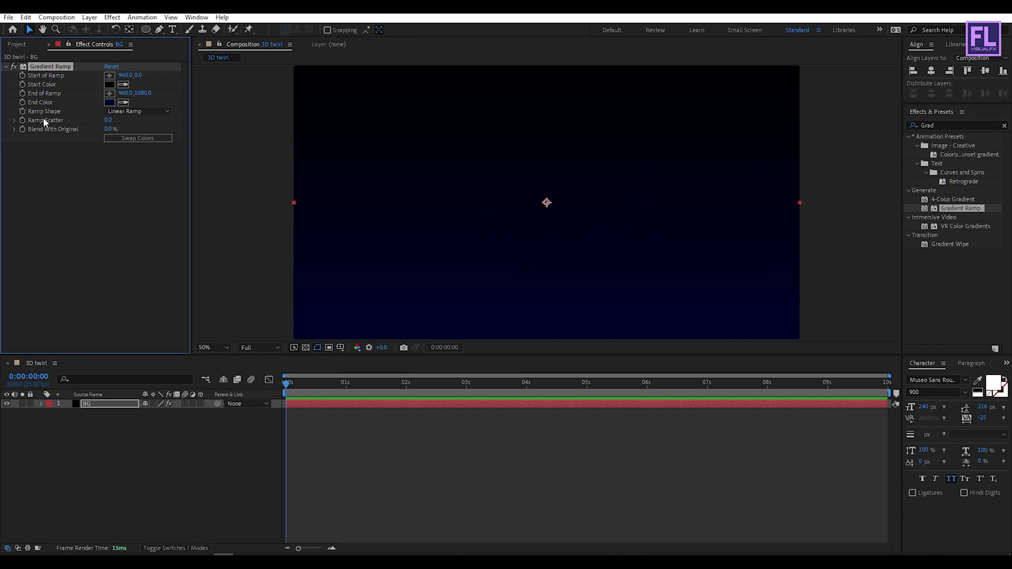
Step: Make the ramp radial with swapped colours, start at 1728,1104 and end at 124,-16
{"action": "left_click", "coordinate": [135, 111]}
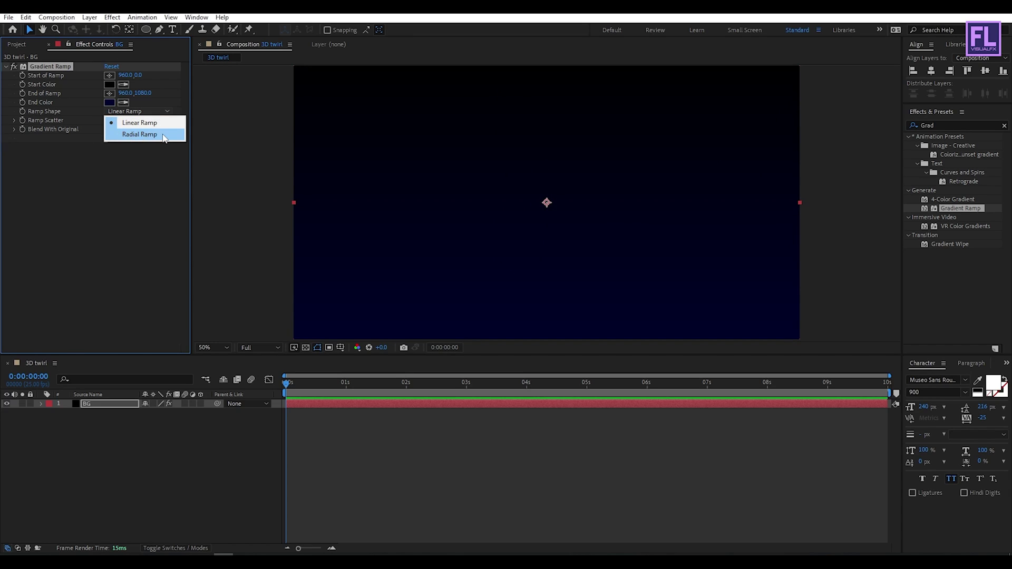
{"action": "left_click", "coordinate": [140, 134]}
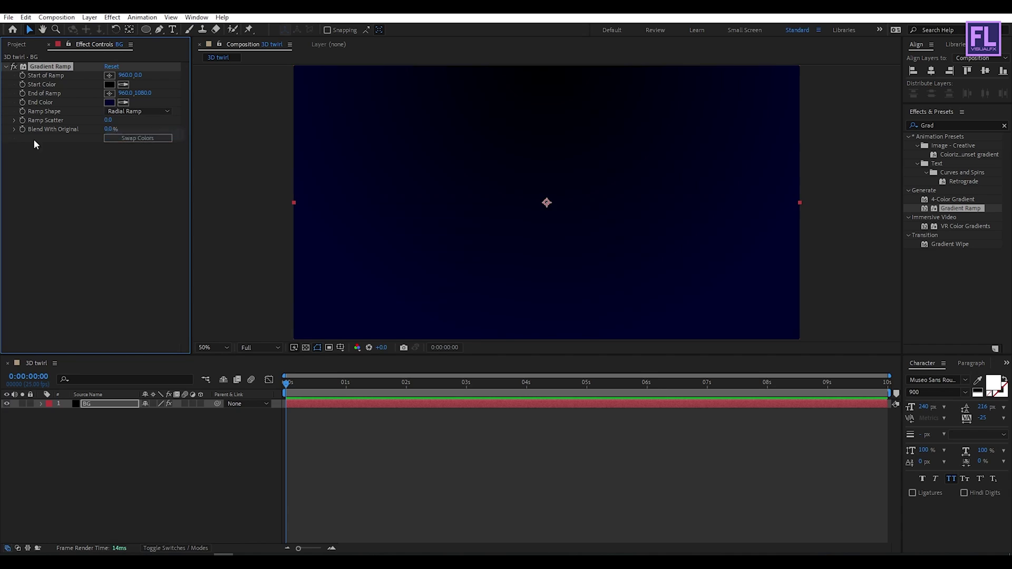
{"action": "left_click", "coordinate": [140, 138]}
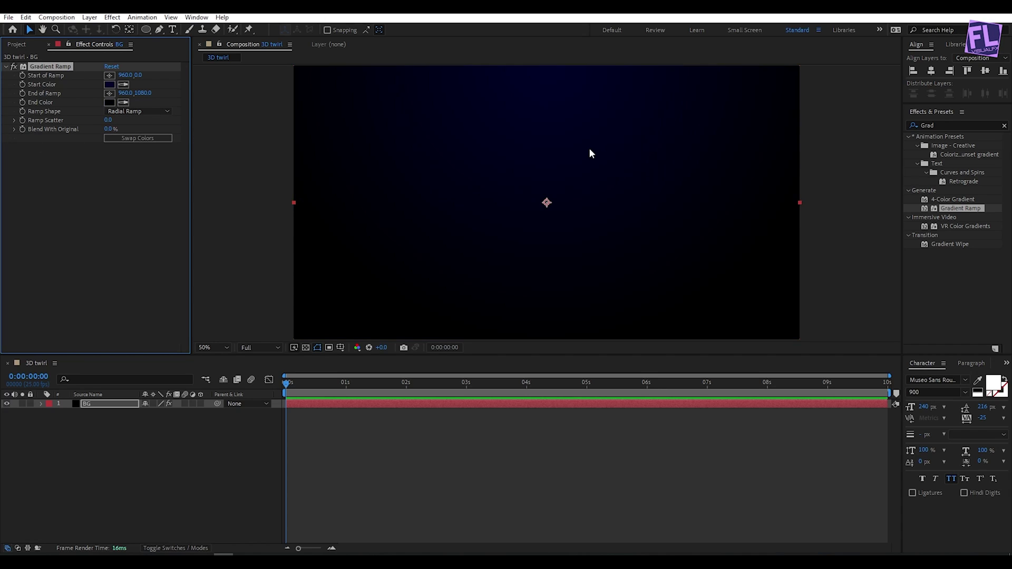
{"action": "key", "text": "comma"}
{"action": "left_click_drag", "start_coordinate": [547, 132], "coordinate": [666, 272]}
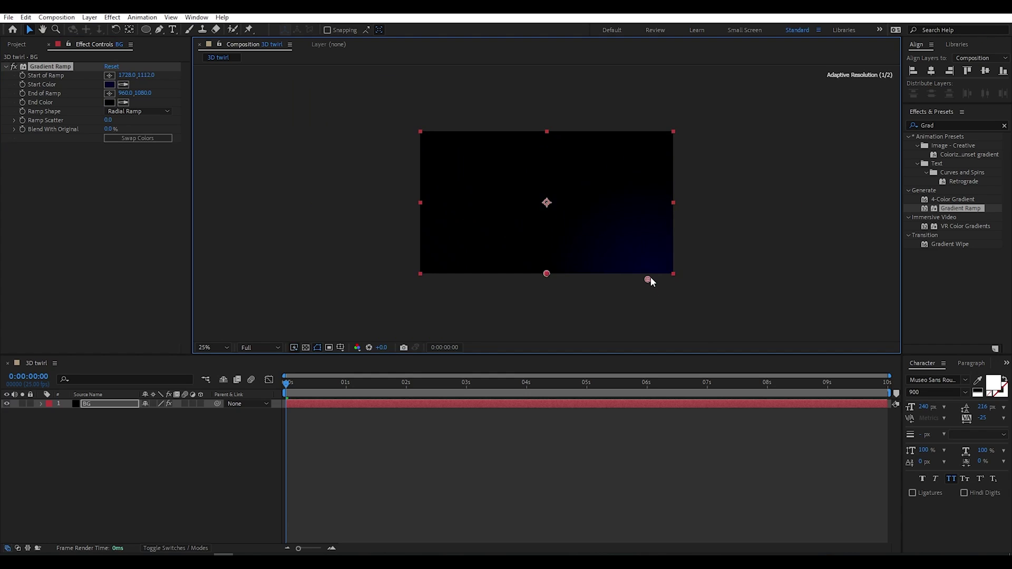
{"action": "left_click_drag", "start_coordinate": [547, 273], "coordinate": [437, 129]}
{"action": "key", "text": "period"}
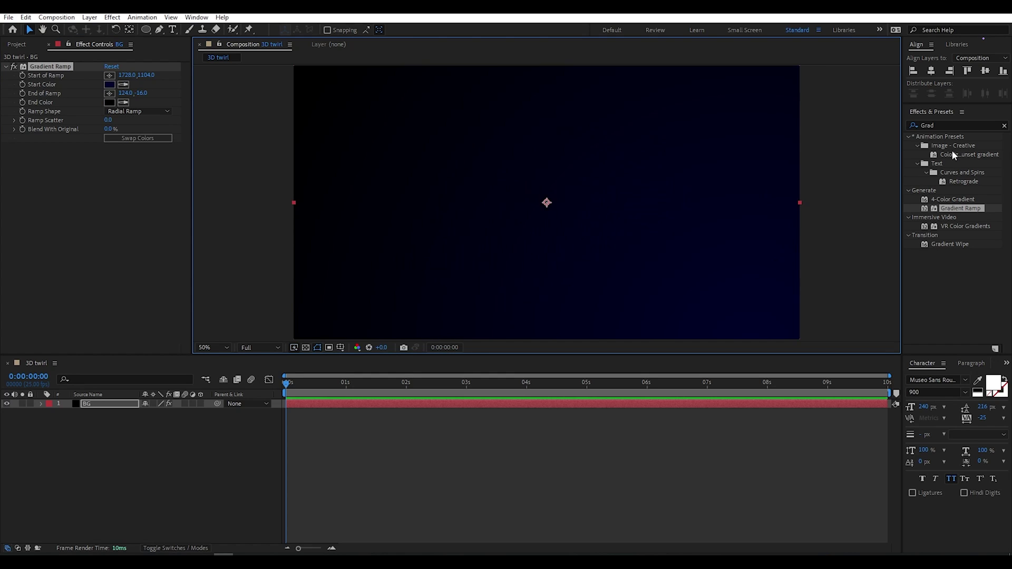
{"action": "left_click", "coordinate": [77, 467]}
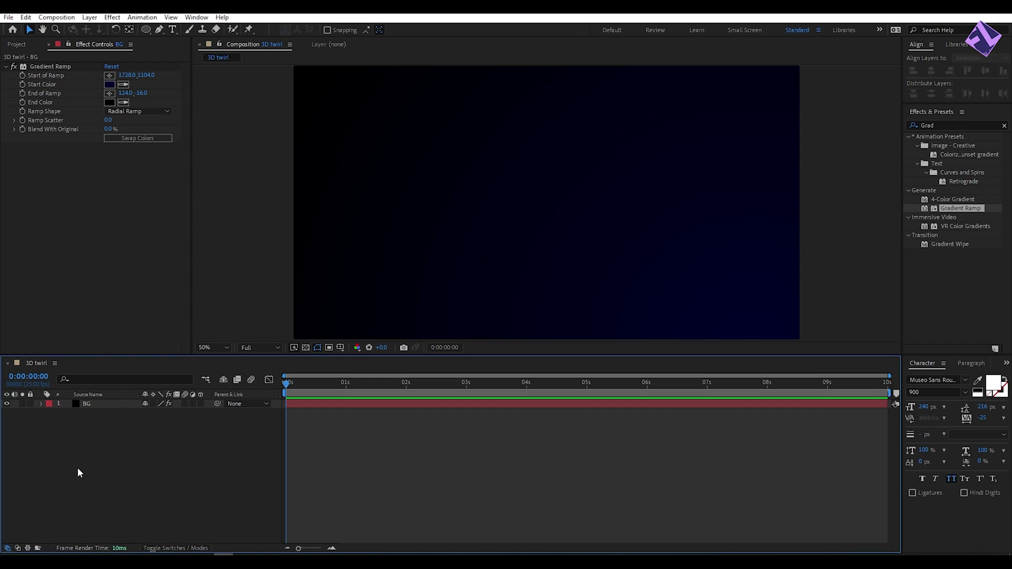
Step: Draw a curvy closed blob path near the comp centre with the Pen tool, creating Shape Layer 1
{"action": "left_click", "coordinate": [160, 30]}
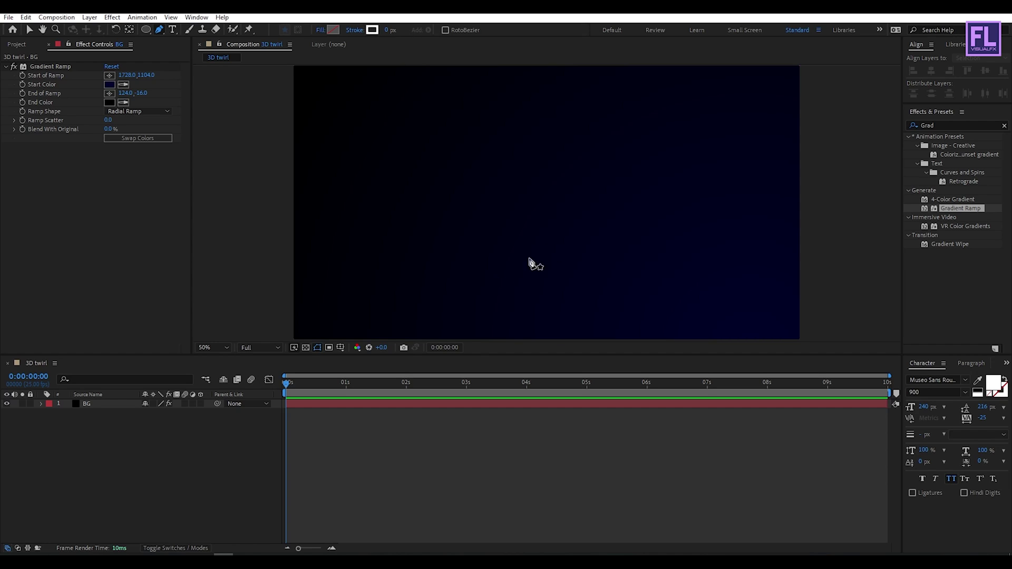
{"action": "key", "text": "grave"}
{"action": "key", "text": "grave"}
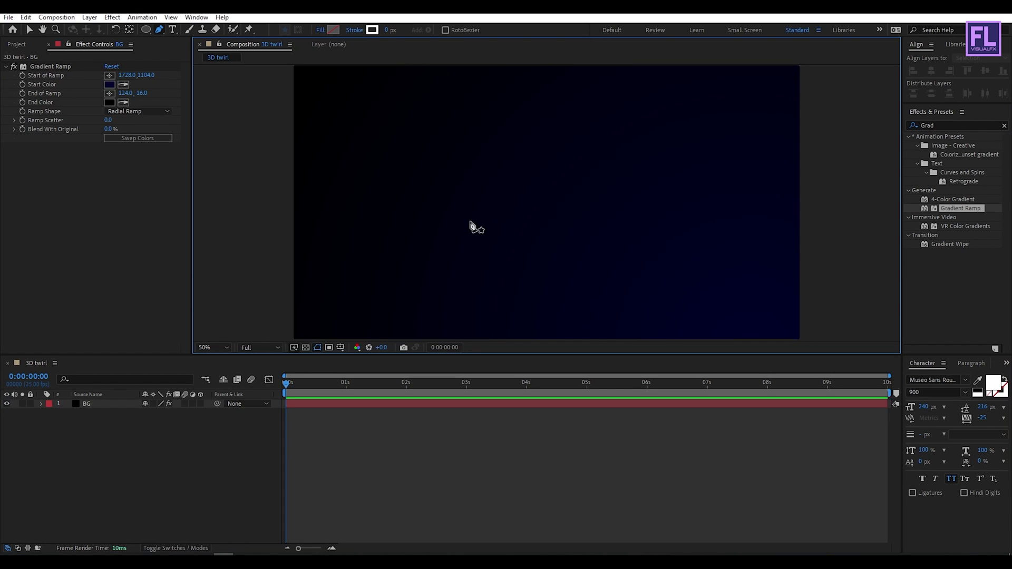
{"action": "left_click", "coordinate": [453, 218]}
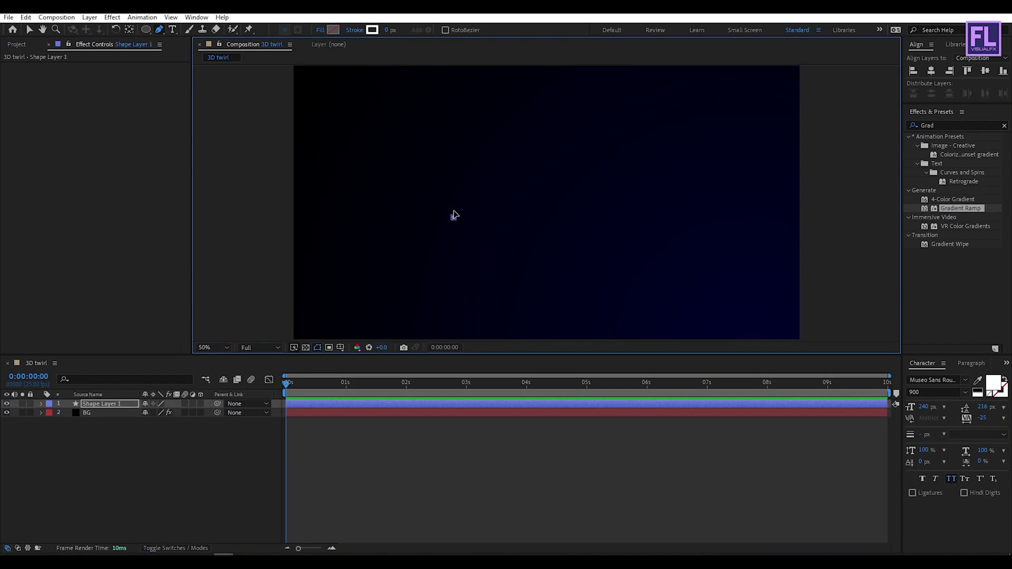
{"action": "left_click_drag", "start_coordinate": [449, 178], "coordinate": [532, 272]}
{"action": "left_click_drag", "start_coordinate": [488, 243], "coordinate": [547, 220]}
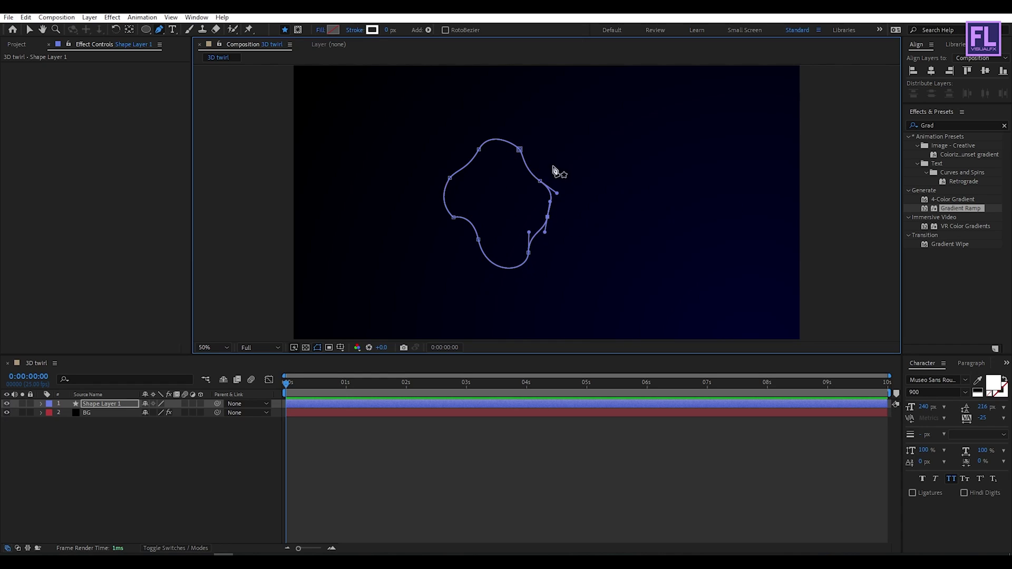
Step: Fill the blob with a linear gradient running from its top to just below it
{"action": "left_click", "coordinate": [321, 30]}
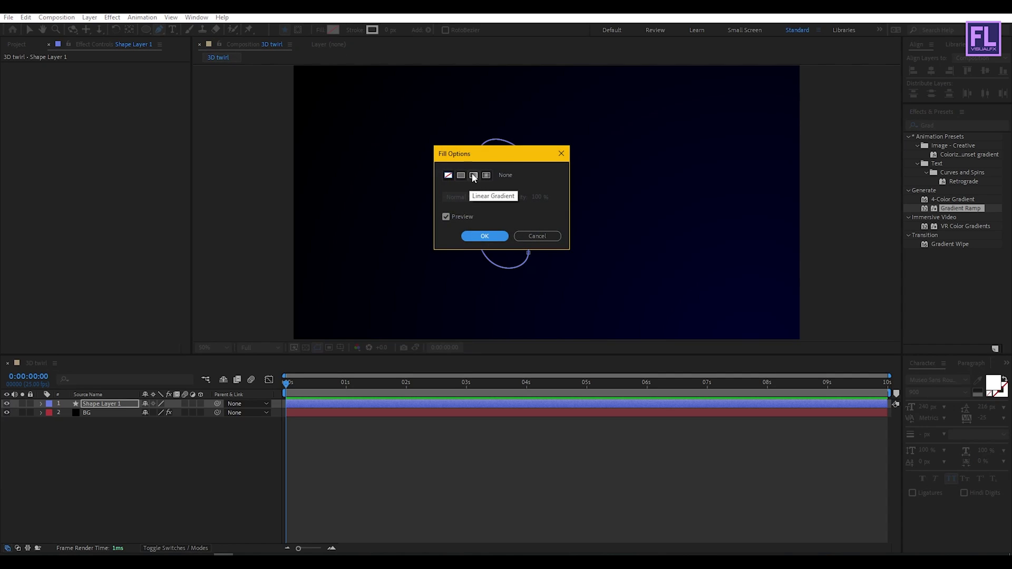
{"action": "left_click", "coordinate": [472, 176]}
{"action": "left_click", "coordinate": [483, 236]}
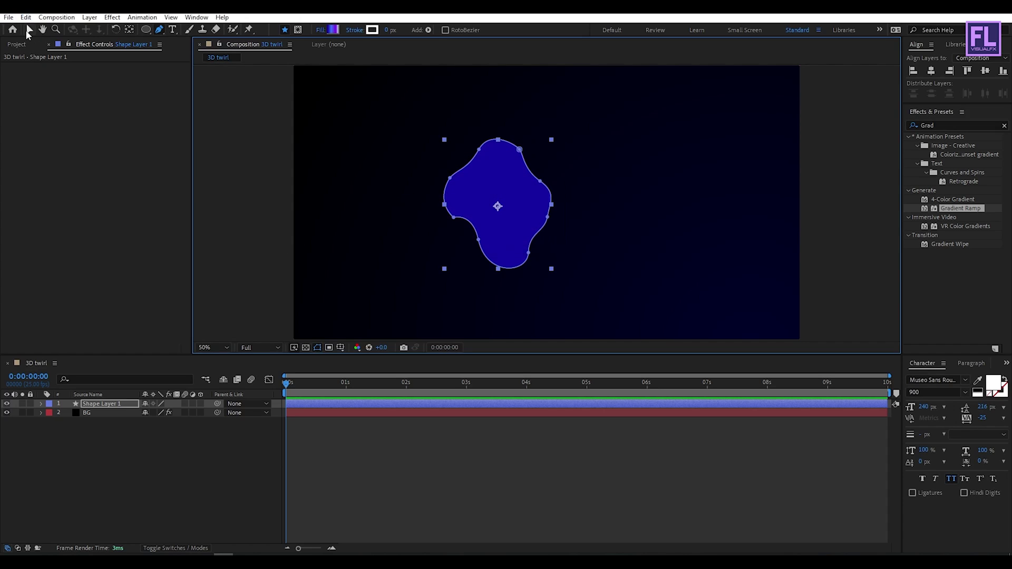
{"action": "left_click", "coordinate": [28, 30]}
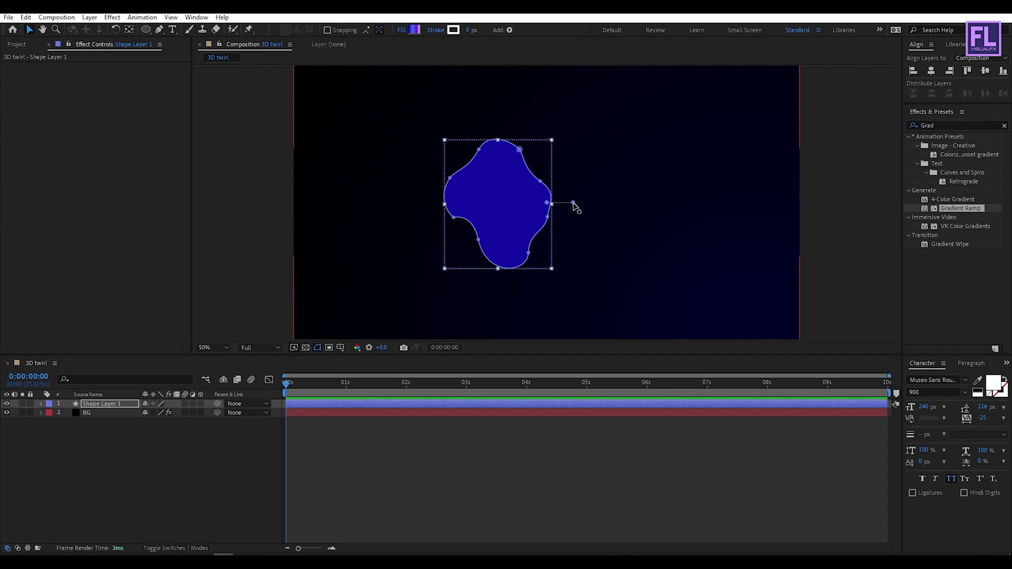
{"action": "left_click_drag", "start_coordinate": [573, 204], "coordinate": [541, 322]}
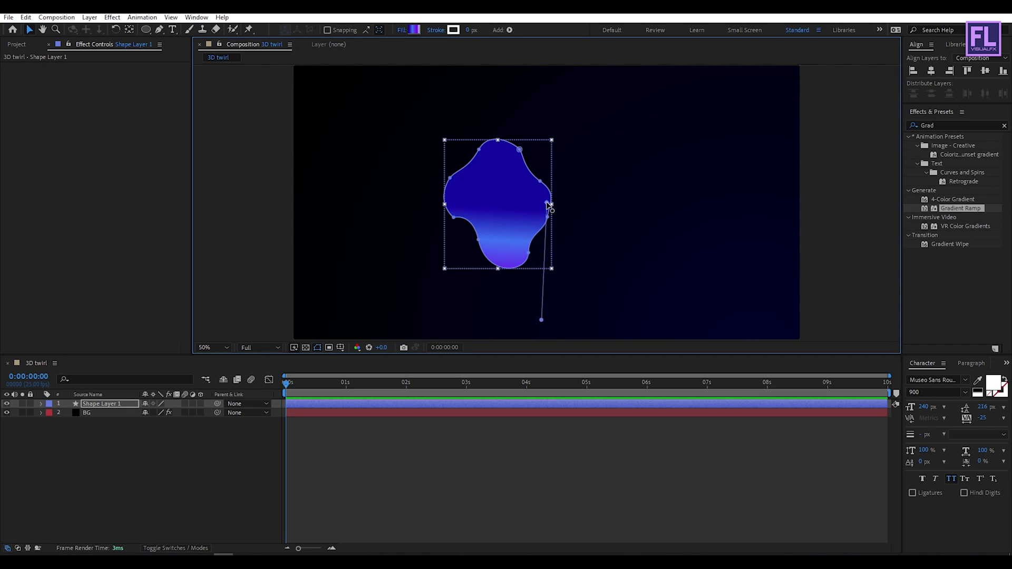
{"action": "left_click_drag", "start_coordinate": [547, 203], "coordinate": [494, 140]}
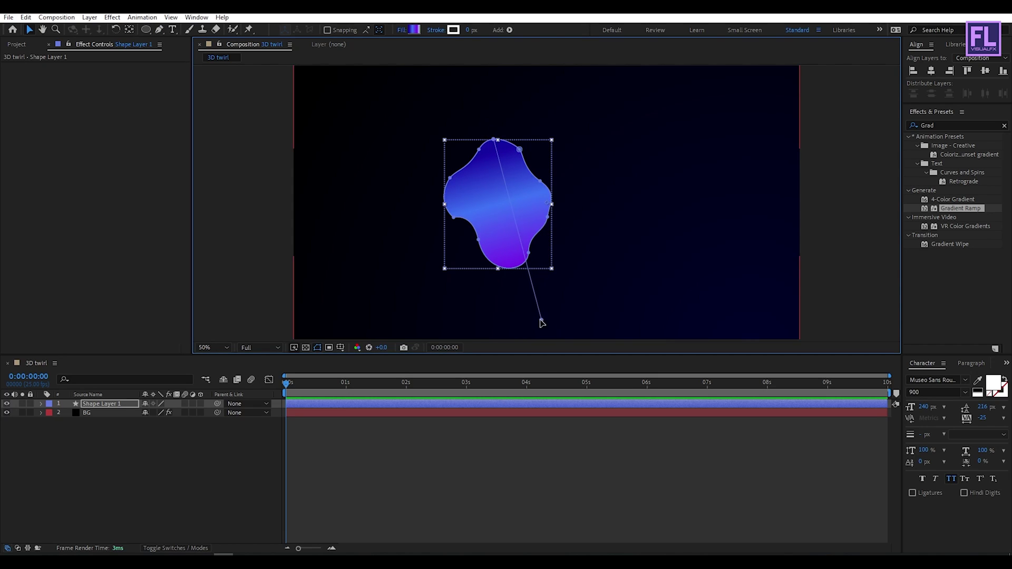
{"action": "left_click_drag", "start_coordinate": [541, 323], "coordinate": [509, 277]}
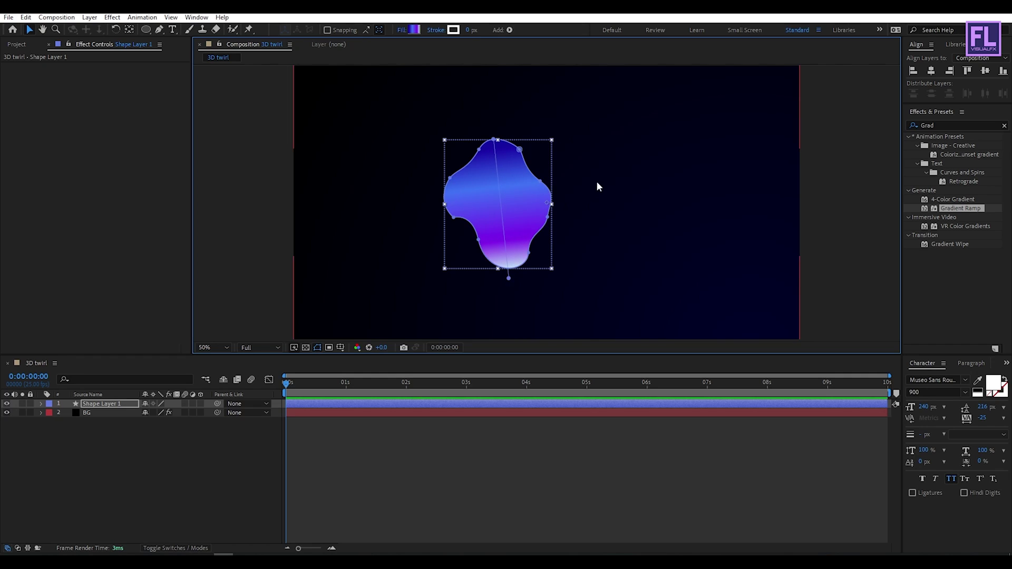
Step: Scale the blob down and move its anchor point to the blob's bottom edge
{"action": "left_click", "coordinate": [551, 140]}
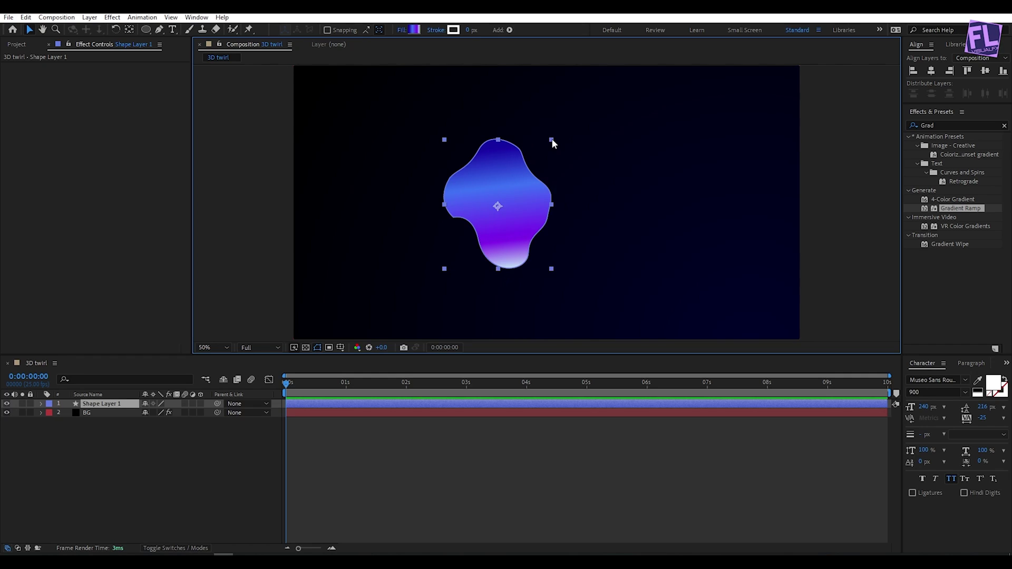
{"action": "left_click_drag", "start_coordinate": [551, 138], "coordinate": [549, 174]}
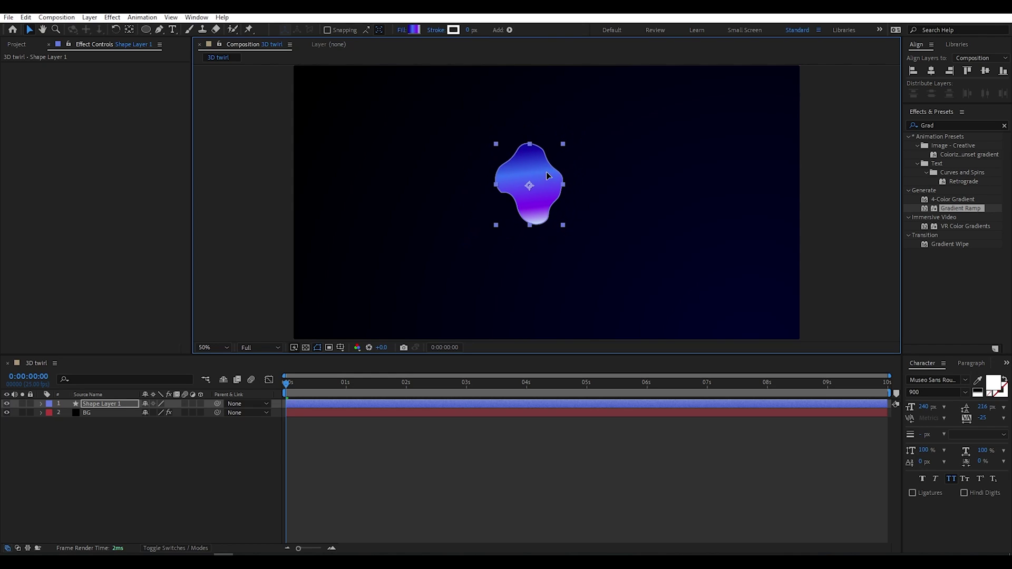
{"action": "left_click", "coordinate": [129, 31]}
{"action": "left_click_drag", "start_coordinate": [529, 186], "coordinate": [537, 230]}
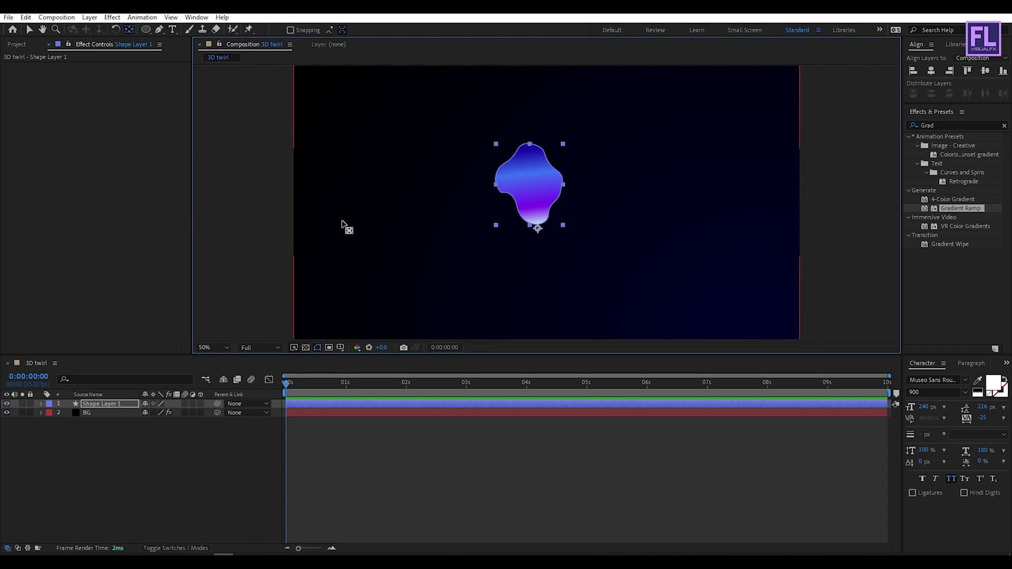
Step: Start Position keyframes with the blob just off the left edge, then move it into frame
{"action": "left_click", "coordinate": [317, 390]}
{"action": "key", "text": "space"}
{"action": "key", "text": "space"}
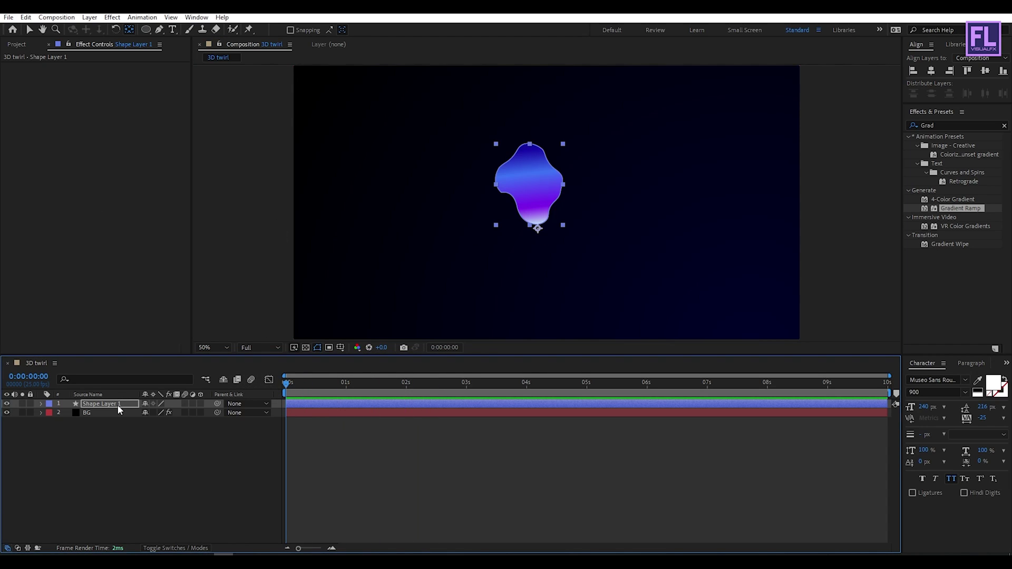
{"action": "left_click", "coordinate": [96, 406]}
{"action": "key", "text": "p"}
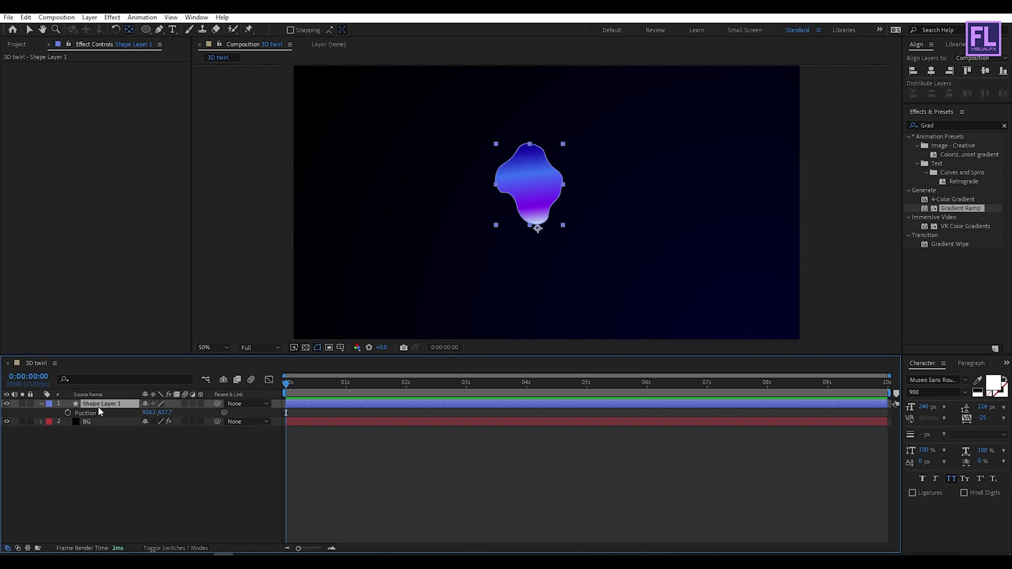
{"action": "left_click", "coordinate": [67, 413]}
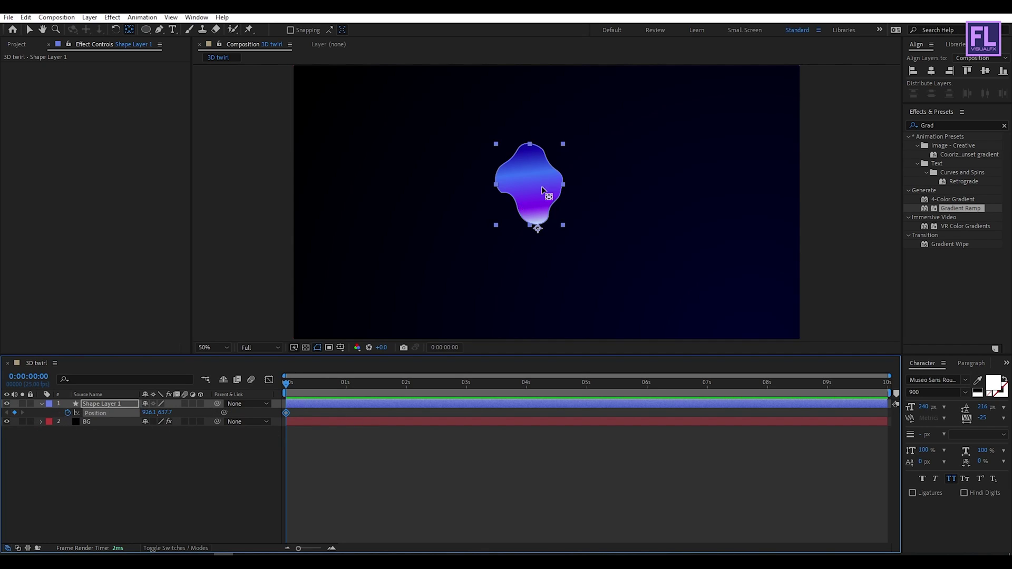
{"action": "key", "text": "v"}
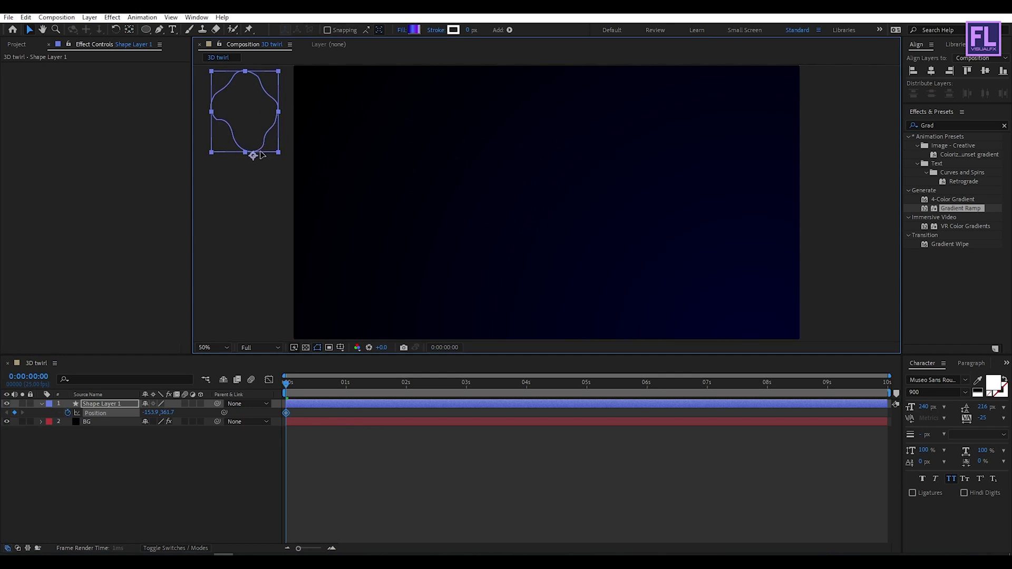
{"action": "left_click_drag", "start_coordinate": [261, 159], "coordinate": [269, 179]}
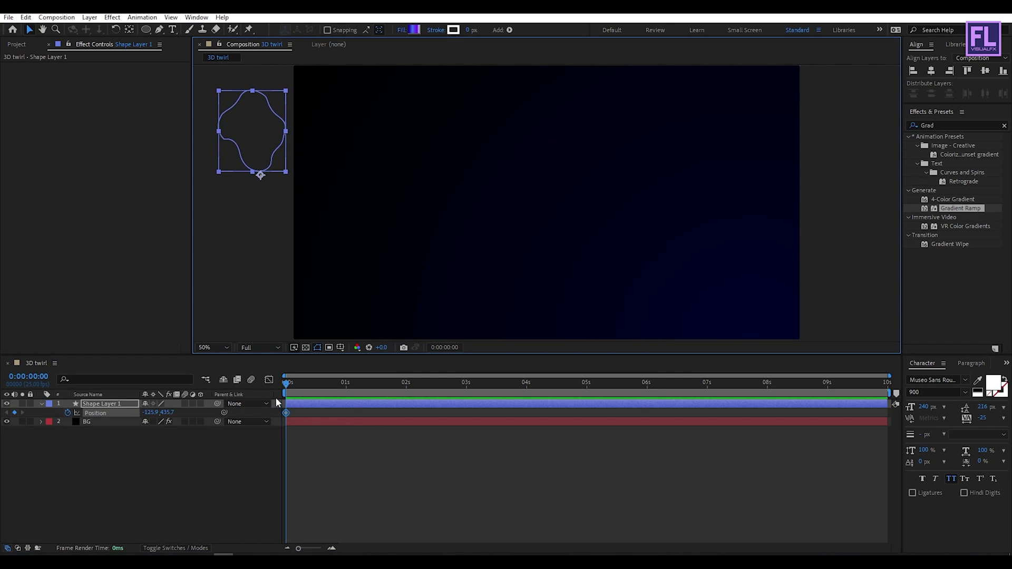
{"action": "left_click_drag", "start_coordinate": [287, 383], "coordinate": [338, 385]}
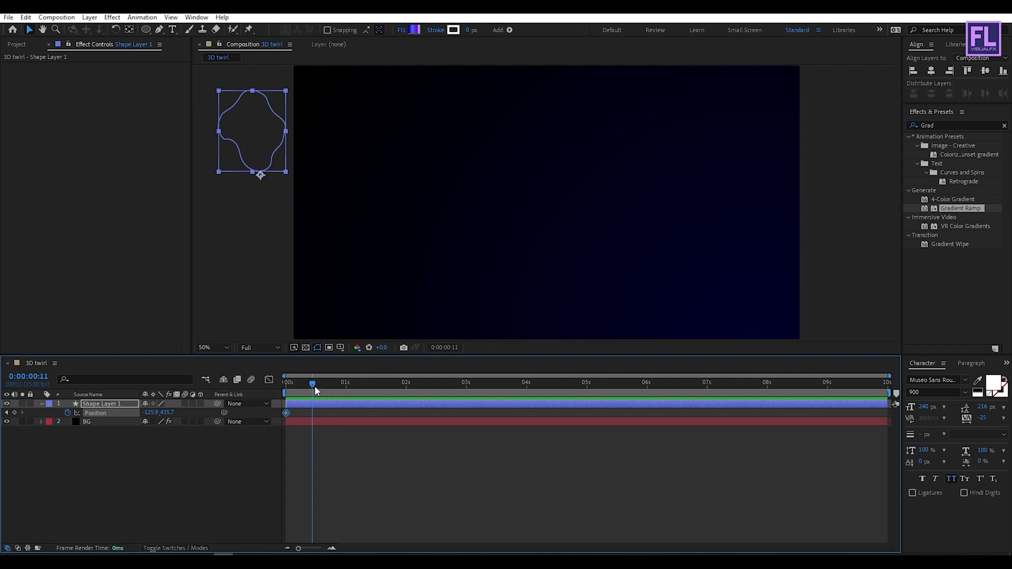
{"action": "left_click_drag", "start_coordinate": [257, 131], "coordinate": [436, 193]}
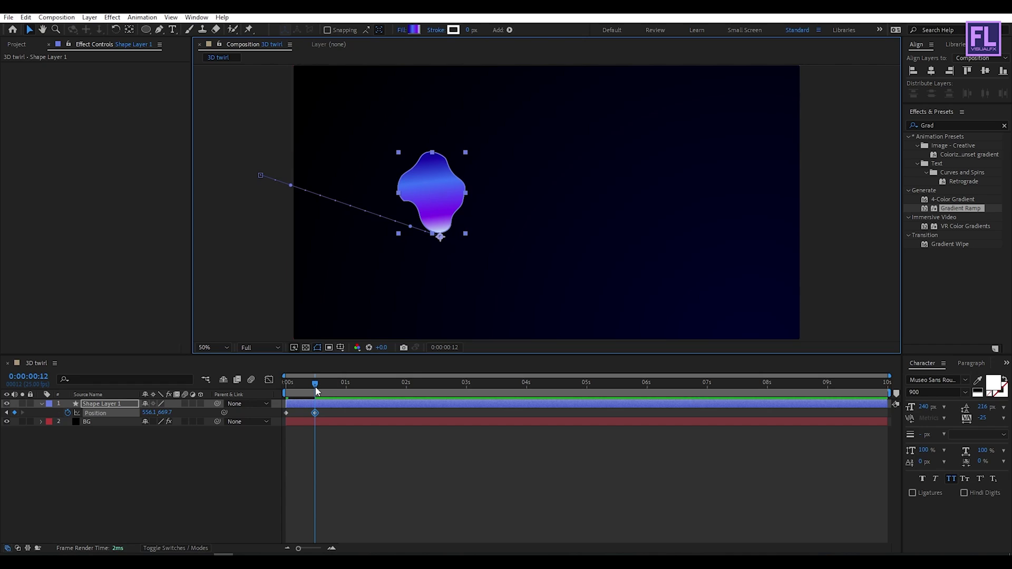
Step: Add looping Position keyframes across the frame, ending off the right edge by 0:00:02:20
{"action": "left_click_drag", "start_coordinate": [316, 384], "coordinate": [331, 384]}
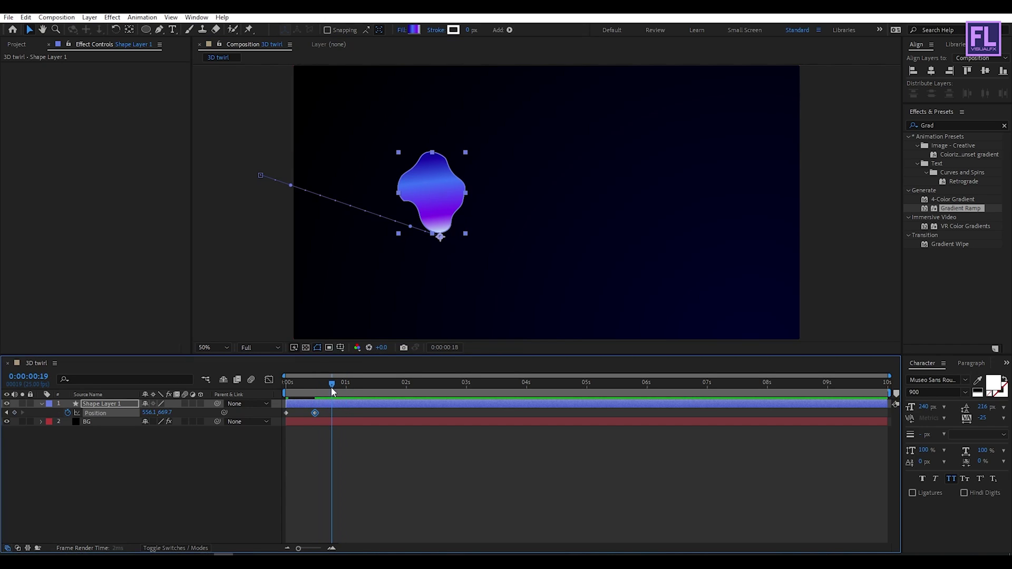
{"action": "left_click_drag", "start_coordinate": [454, 217], "coordinate": [521, 159]}
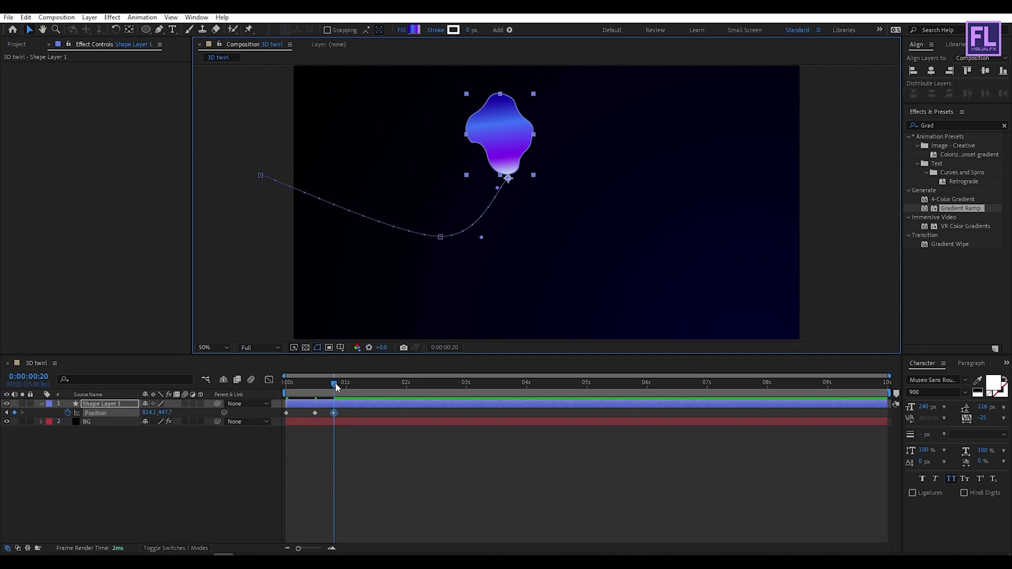
{"action": "left_click_drag", "start_coordinate": [335, 383], "coordinate": [348, 384]}
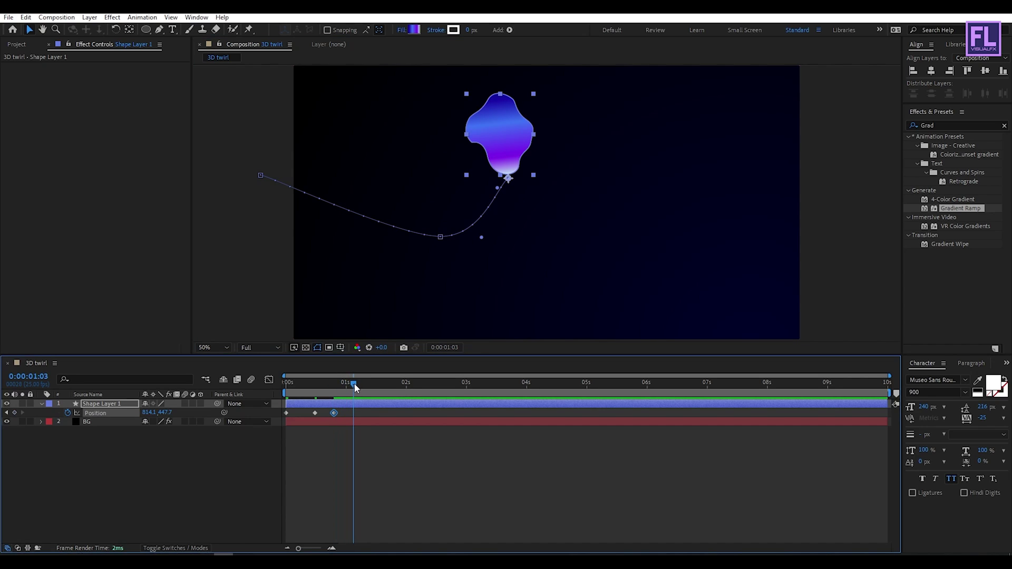
{"action": "left_click_drag", "start_coordinate": [490, 136], "coordinate": [598, 270]}
{"action": "left_click", "coordinate": [358, 385]}
{"action": "left_click_drag", "start_coordinate": [381, 384], "coordinate": [415, 391]}
{"action": "left_click_drag", "start_coordinate": [600, 268], "coordinate": [693, 109]}
{"action": "left_click", "coordinate": [430, 389]}
{"action": "left_click_drag", "start_coordinate": [448, 390], "coordinate": [435, 391]}
{"action": "left_click_drag", "start_coordinate": [671, 126], "coordinate": [525, 211]}
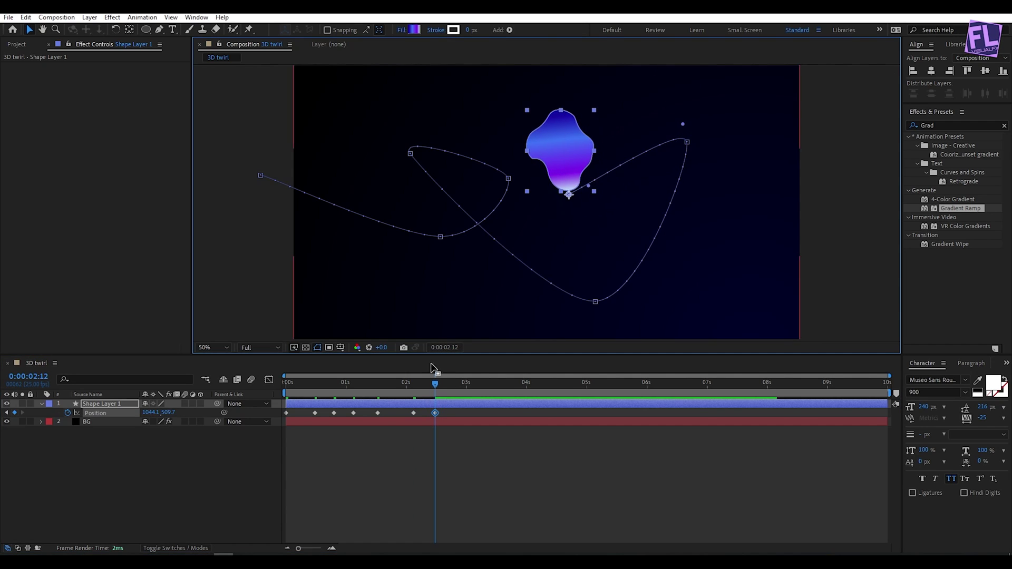
{"action": "left_click_drag", "start_coordinate": [443, 383], "coordinate": [454, 383]}
{"action": "left_click_drag", "start_coordinate": [570, 164], "coordinate": [883, 214]}
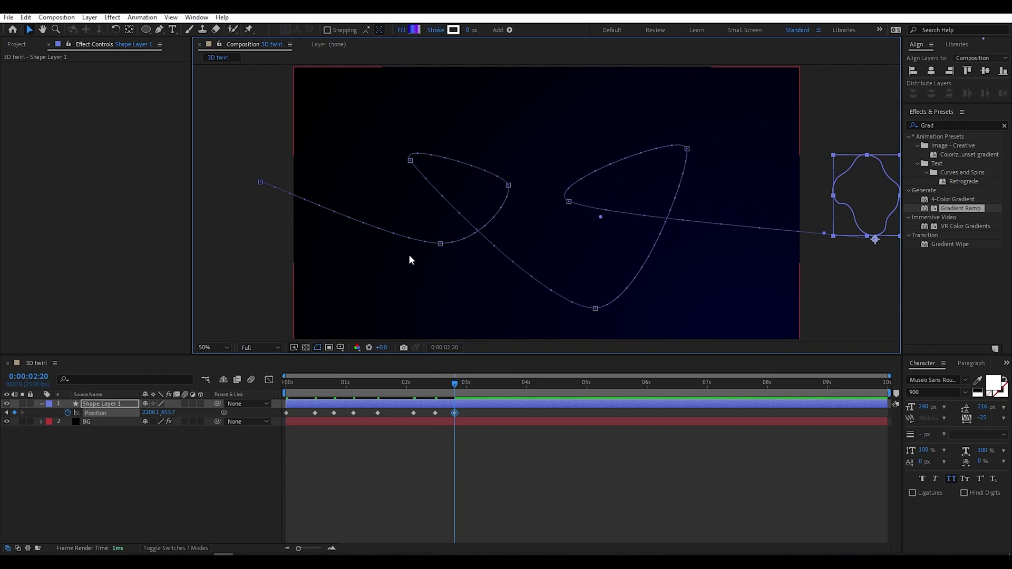
Step: Retime the Position keyframes and stretch them all over more time
{"action": "left_click_drag", "start_coordinate": [314, 414], "coordinate": [310, 414]}
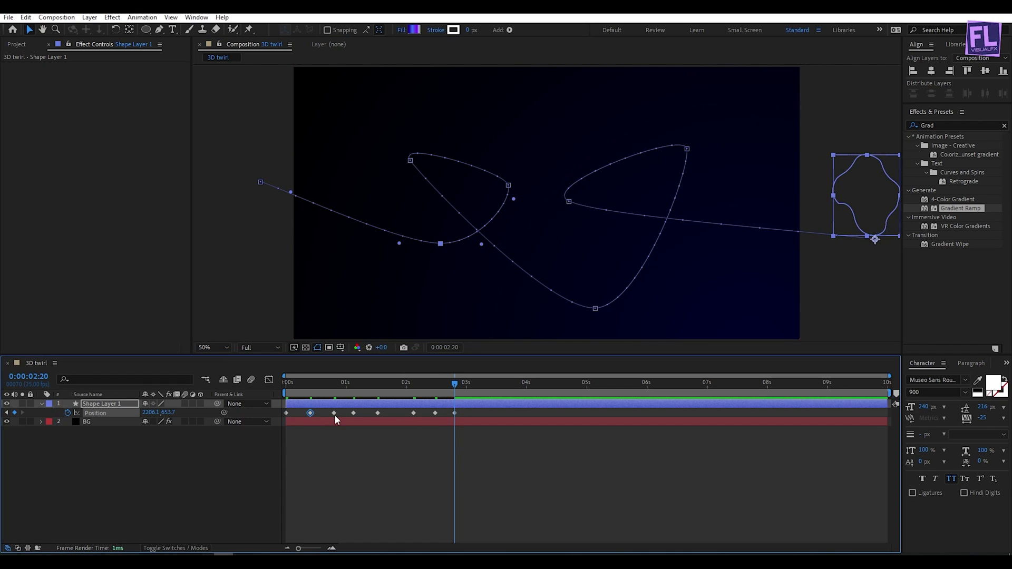
{"action": "left_click", "coordinate": [356, 417]}
{"action": "left_click_drag", "start_coordinate": [376, 413], "coordinate": [373, 414]}
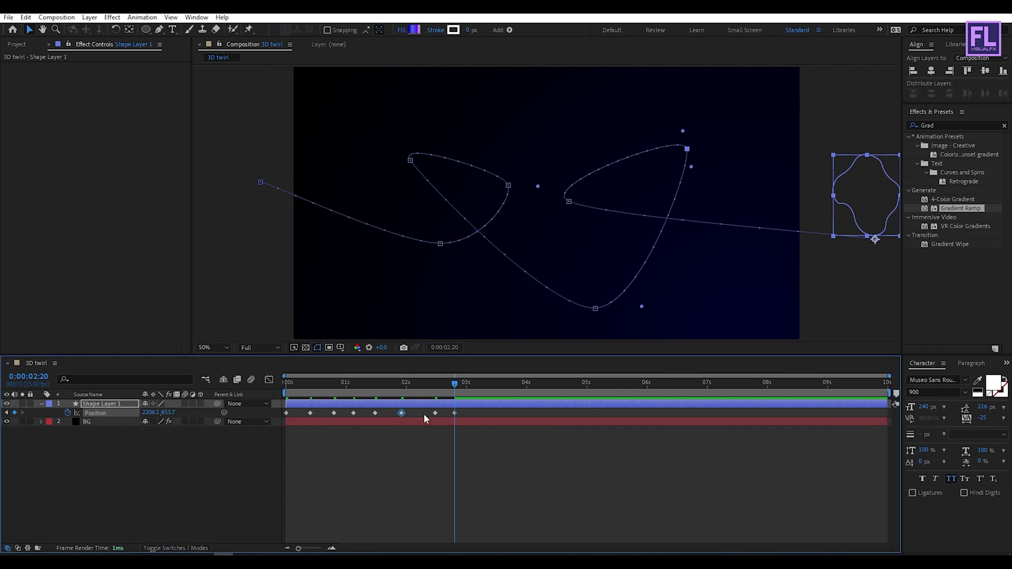
{"action": "left_click_drag", "start_coordinate": [435, 413], "coordinate": [426, 413]}
{"action": "left_click_drag", "start_coordinate": [465, 417], "coordinate": [289, 412]}
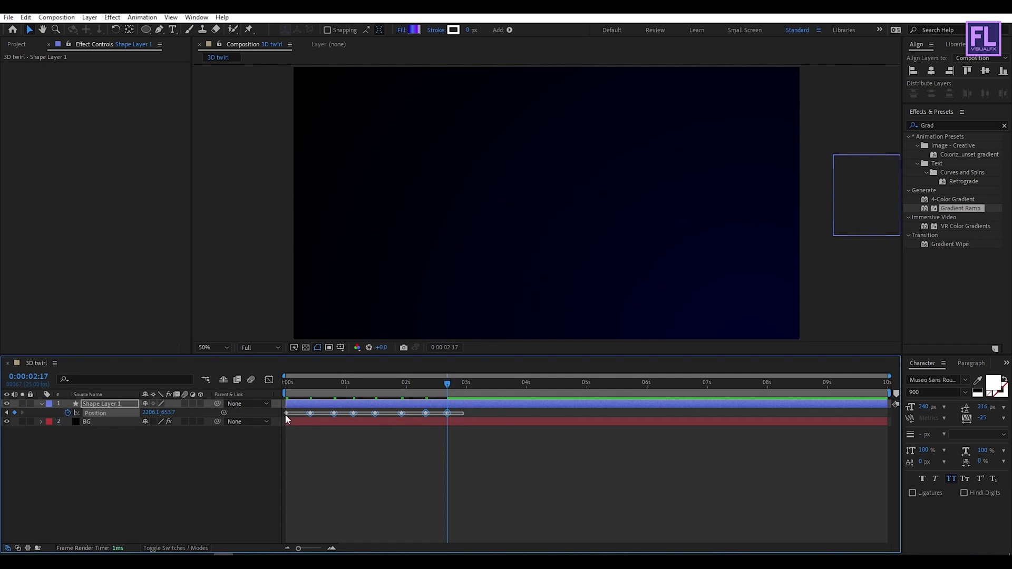
{"action": "left_click_drag", "start_coordinate": [447, 413], "coordinate": [443, 394]}
{"action": "left_click", "coordinate": [472, 415]}
Step: Bend the motion path's middle and lower points into rounder loops using Bezier handles
{"action": "left_click", "coordinate": [475, 404]}
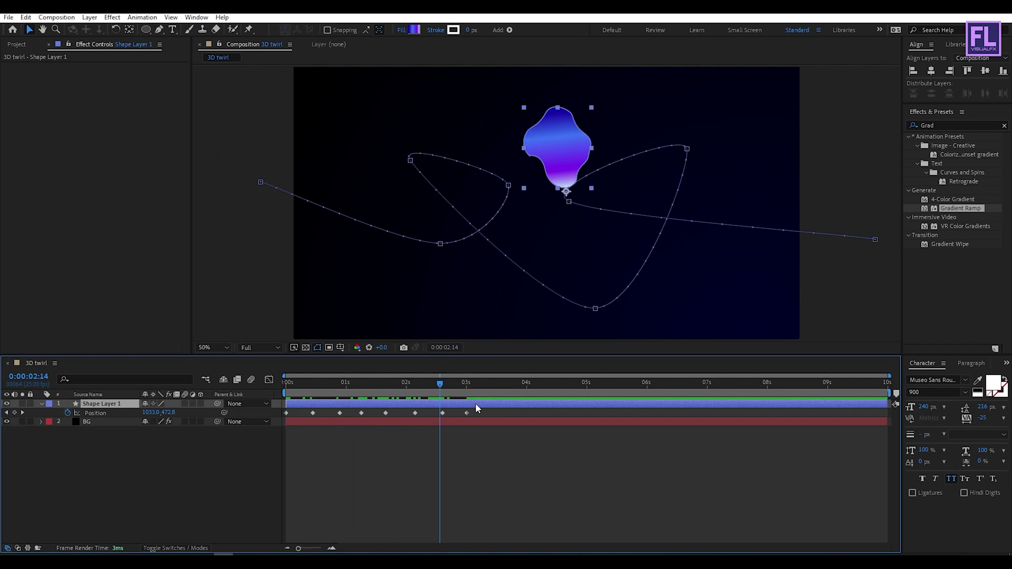
{"action": "left_click", "coordinate": [410, 161]}
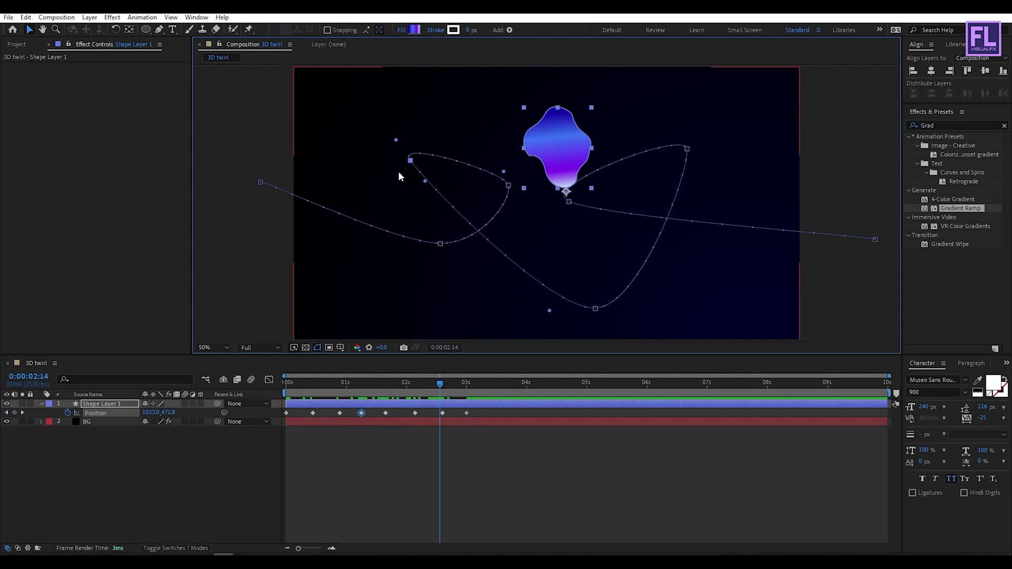
{"action": "left_click_drag", "start_coordinate": [425, 181], "coordinate": [374, 239]}
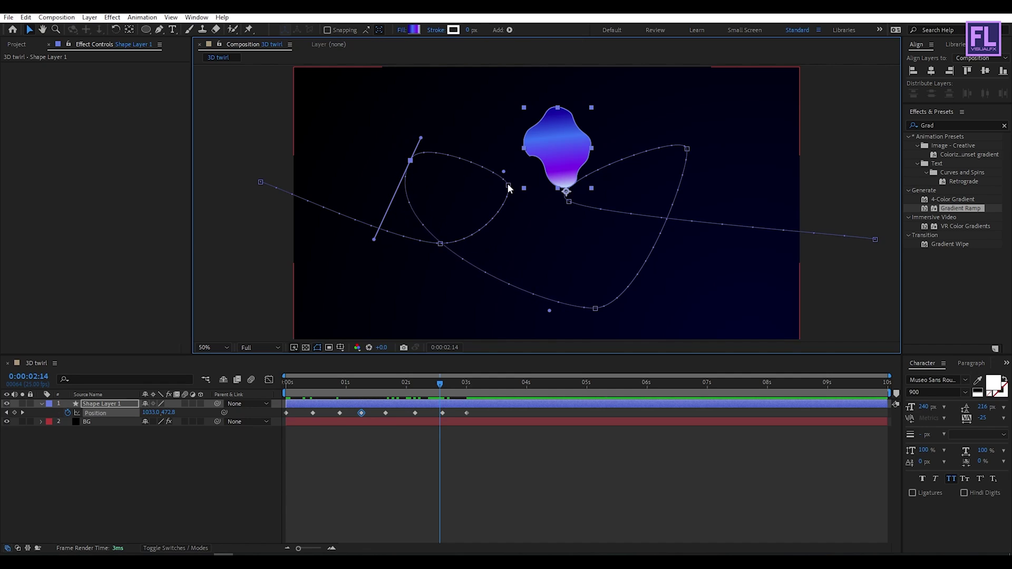
{"action": "left_click_drag", "start_coordinate": [502, 176], "coordinate": [508, 115]}
{"action": "left_click_drag", "start_coordinate": [441, 240], "coordinate": [476, 239]}
{"action": "left_click", "coordinate": [595, 310]}
{"action": "left_click_drag", "start_coordinate": [595, 310], "coordinate": [565, 289]}
{"action": "left_click_drag", "start_coordinate": [566, 289], "coordinate": [688, 304]}
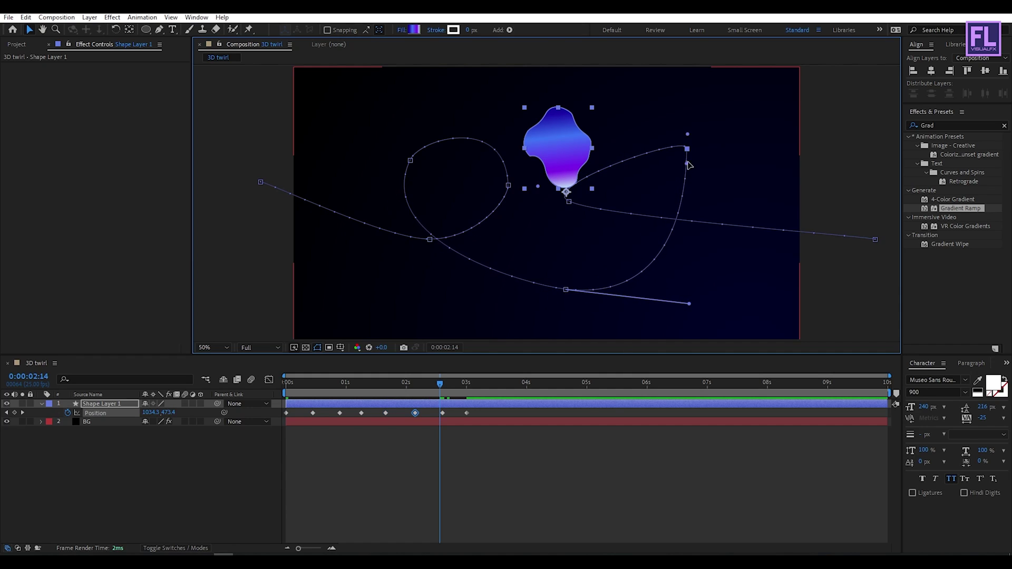
{"action": "left_click_drag", "start_coordinate": [688, 165], "coordinate": [600, 83]}
{"action": "left_click_drag", "start_coordinate": [600, 217], "coordinate": [607, 311]}
Step: Reshape the curve and end point at the motion path's right end
{"action": "left_click", "coordinate": [881, 244]}
{"action": "left_click", "coordinate": [514, 153]}
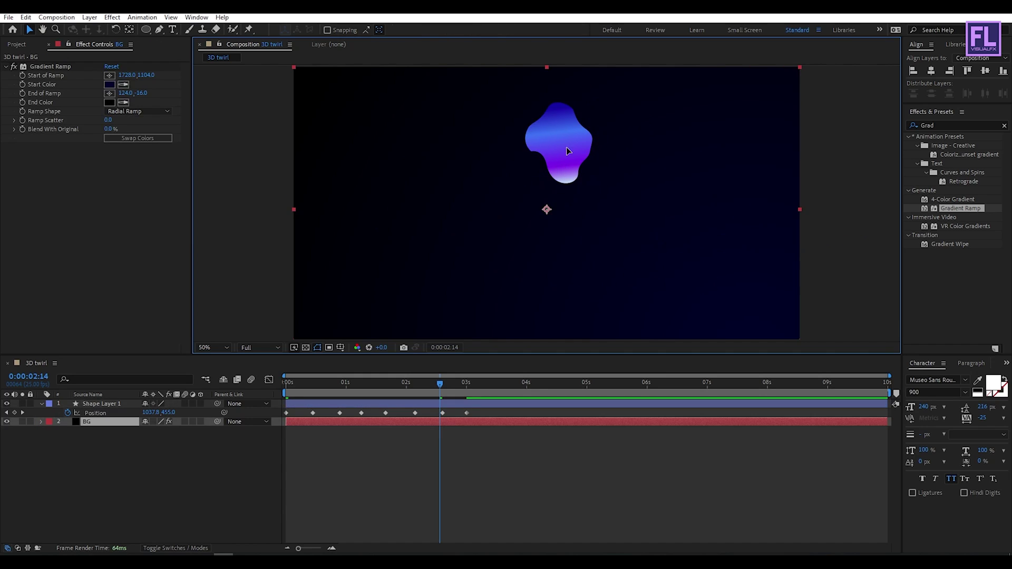
{"action": "left_click", "coordinate": [417, 406]}
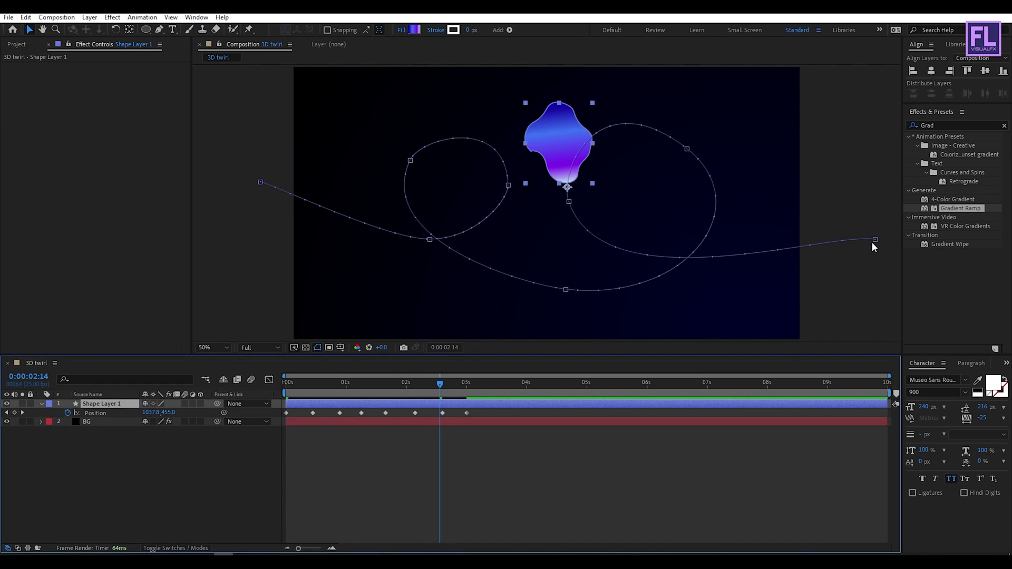
{"action": "left_click_drag", "start_coordinate": [868, 225], "coordinate": [789, 276]}
{"action": "mouse_move", "coordinate": [841, 232]}
{"action": "left_mouse_down"}
{"action": "mouse_move", "coordinate": [850, 329]}
{"action": "mouse_move", "coordinate": [849, 234]}
{"action": "left_mouse_up"}
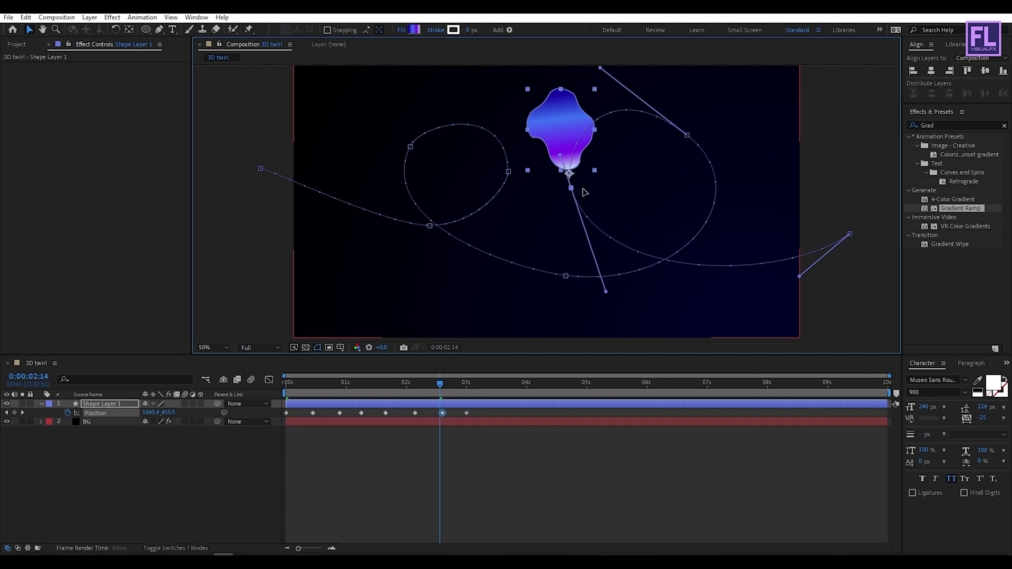
Step: Move the 0:00:02:14 keyframe to 1087.1,504.0 and curve the path into a lower loop
{"action": "mouse_move", "coordinate": [581, 177]}
{"action": "left_mouse_down"}
{"action": "mouse_move", "coordinate": [654, 198]}
{"action": "mouse_move", "coordinate": [564, 192]}
{"action": "mouse_move", "coordinate": [576, 182]}
{"action": "left_mouse_up"}
{"action": "left_click_drag", "start_coordinate": [687, 138], "coordinate": [549, 300]}
{"action": "left_click_drag", "start_coordinate": [561, 200], "coordinate": [601, 194]}
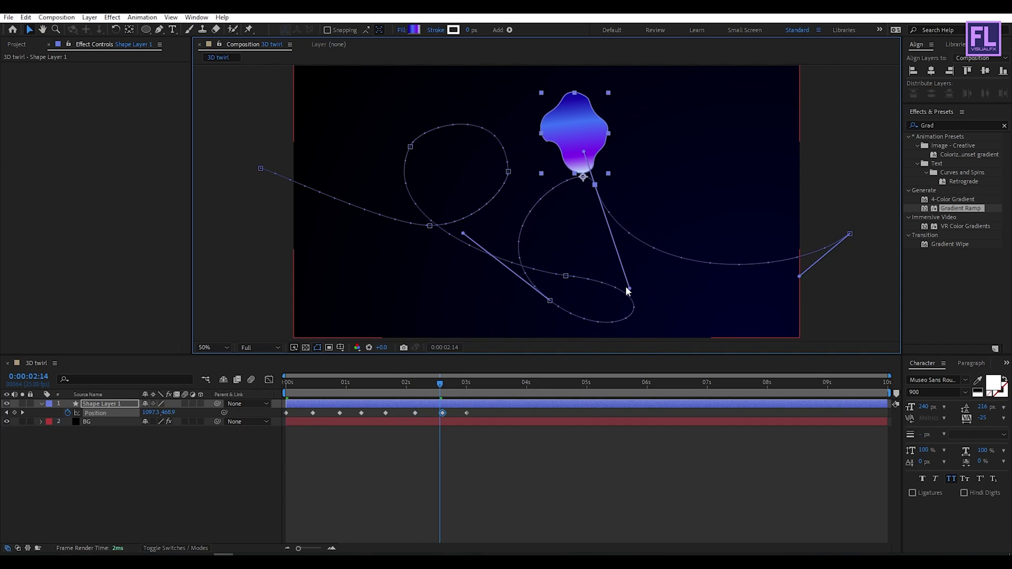
{"action": "left_click_drag", "start_coordinate": [627, 290], "coordinate": [767, 190]}
{"action": "left_click_drag", "start_coordinate": [852, 236], "coordinate": [864, 217]}
{"action": "left_click", "coordinate": [173, 502]}
{"action": "mouse_move", "coordinate": [447, 393]}
{"action": "left_mouse_down"}
{"action": "mouse_move", "coordinate": [250, 406]}
{"action": "mouse_move", "coordinate": [477, 406]}
{"action": "mouse_move", "coordinate": [418, 407]}
{"action": "mouse_move", "coordinate": [431, 403]}
{"action": "left_mouse_up"}
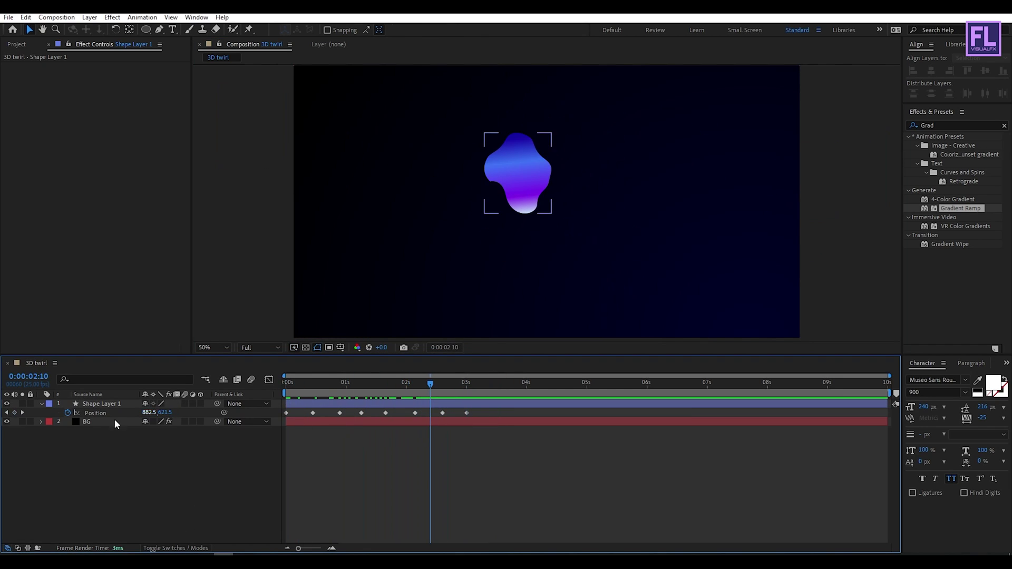
Step: Drive Shape Layer 1's Rotation with the expression time*20 and scrub to check the spin
{"action": "left_click", "coordinate": [89, 404]}
{"action": "key", "text": "Home"}
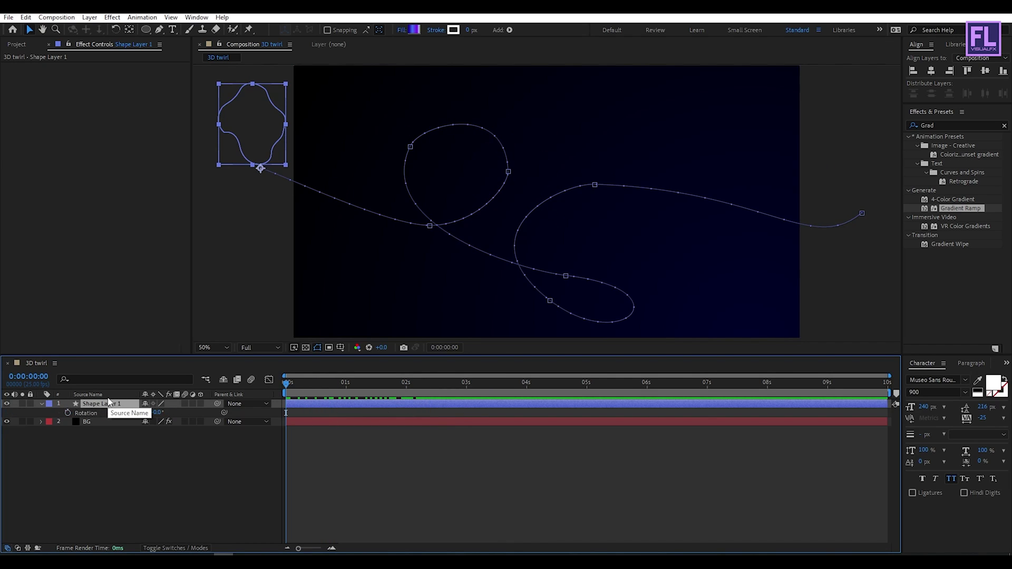
{"action": "left_click", "coordinate": [68, 413], "text": "alt"}
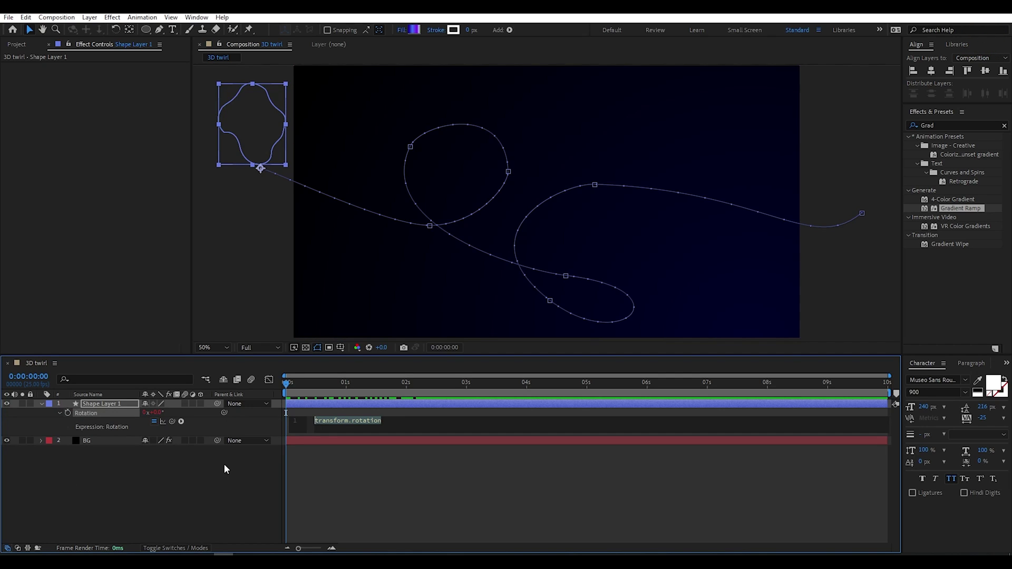
{"action": "type", "text": "time"}
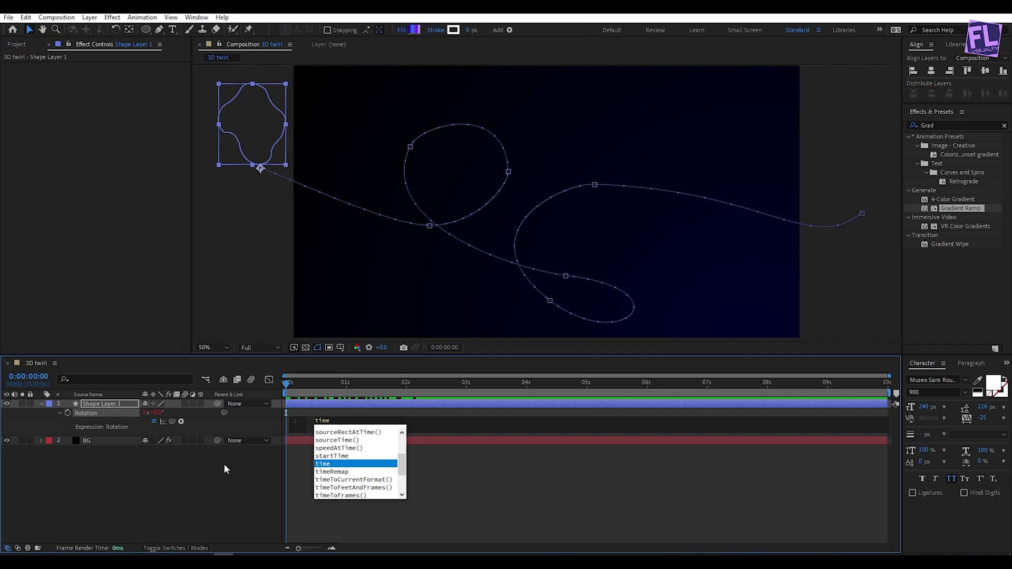
{"action": "type", "text": "*20"}
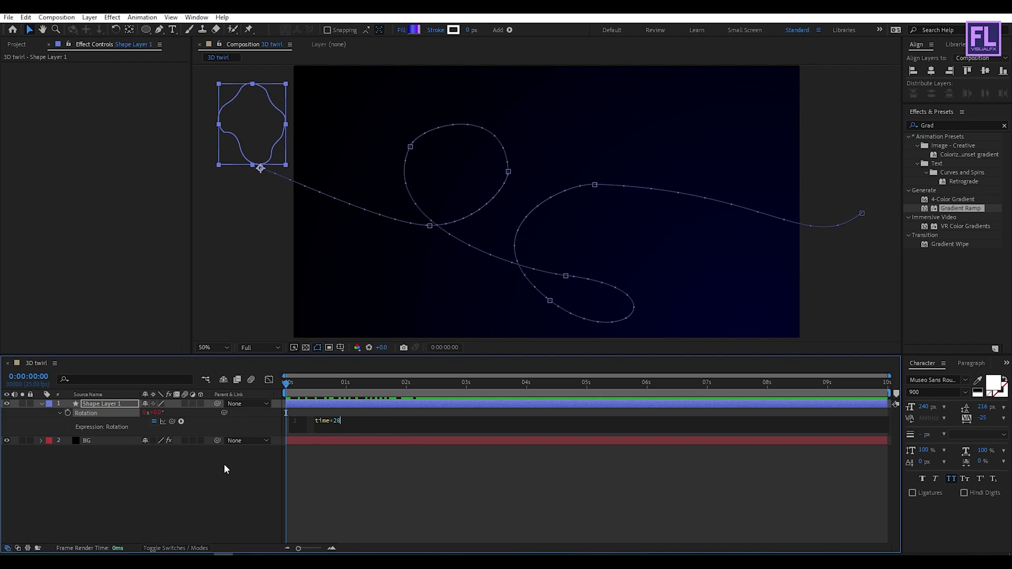
{"action": "left_click", "coordinate": [178, 471]}
{"action": "left_click_drag", "start_coordinate": [337, 393], "coordinate": [409, 394]}
Step: Apply Echo to Shape Layer 1 with Composite In Back, Echo Time -0.006, and begin entering 850 echoes
{"action": "left_click", "coordinate": [952, 123]}
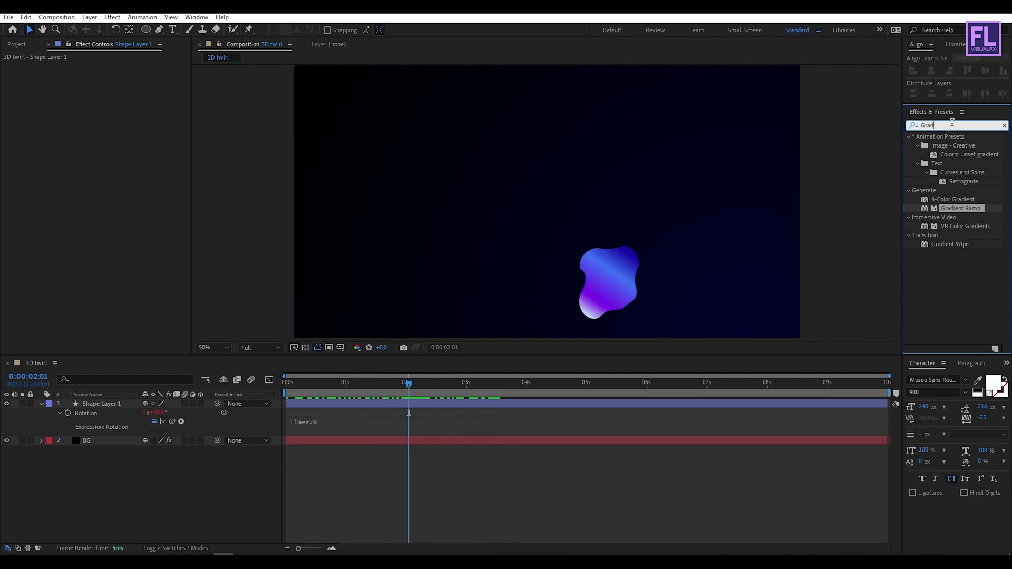
{"action": "type", "text": "echo"}
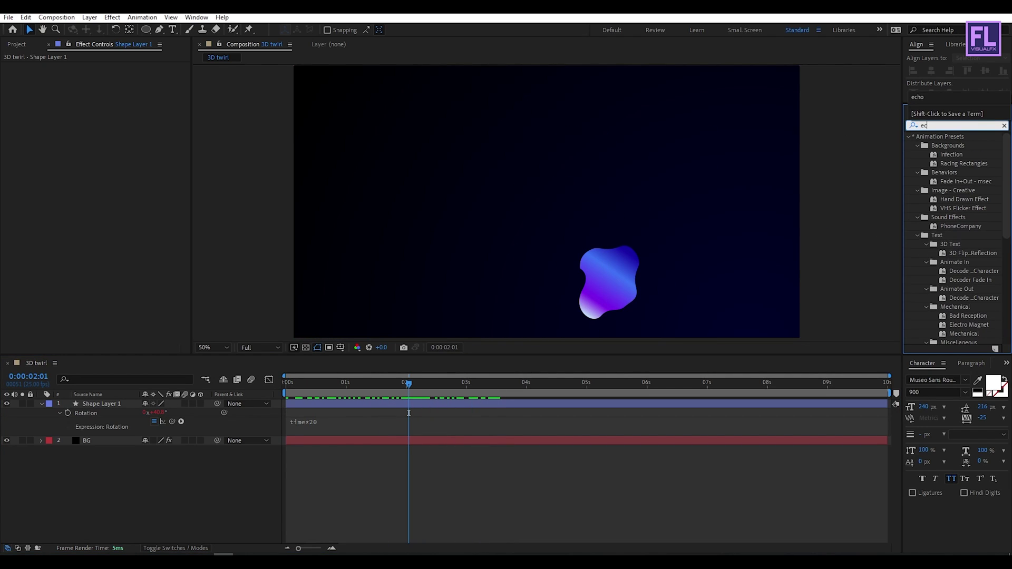
{"action": "left_click", "coordinate": [937, 147]}
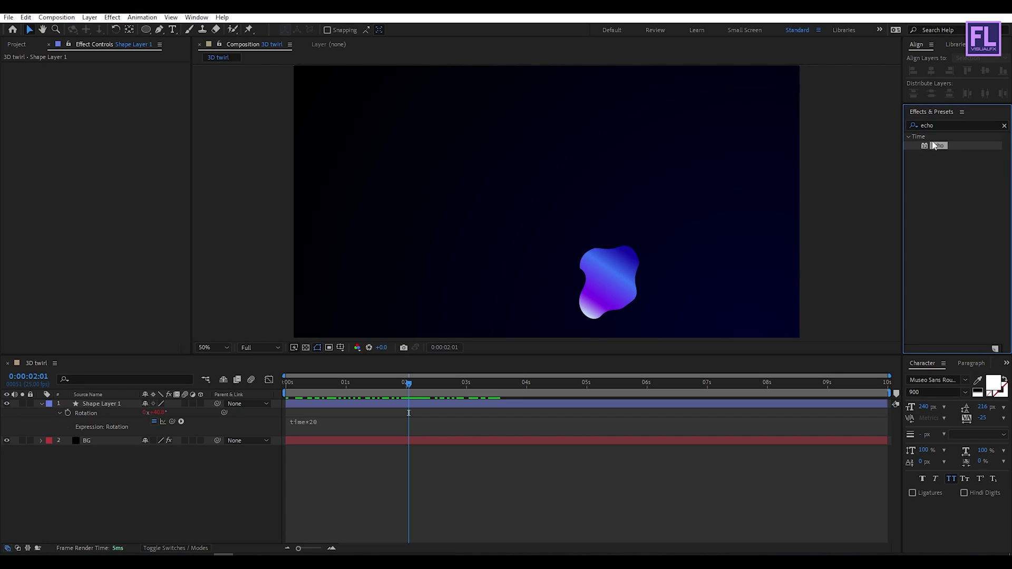
{"action": "left_click_drag", "start_coordinate": [796, 215], "coordinate": [80, 407]}
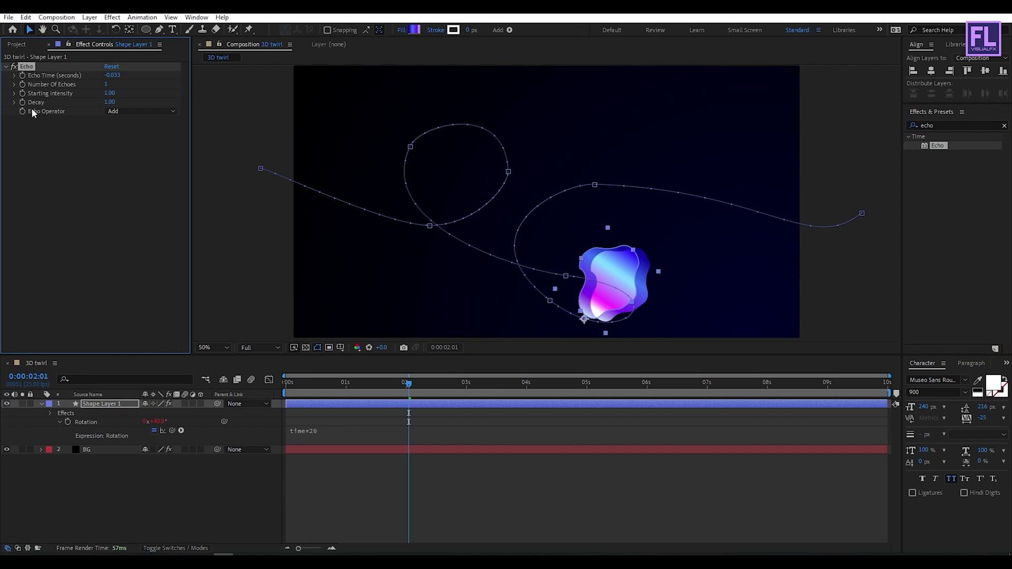
{"action": "left_click", "coordinate": [113, 112]}
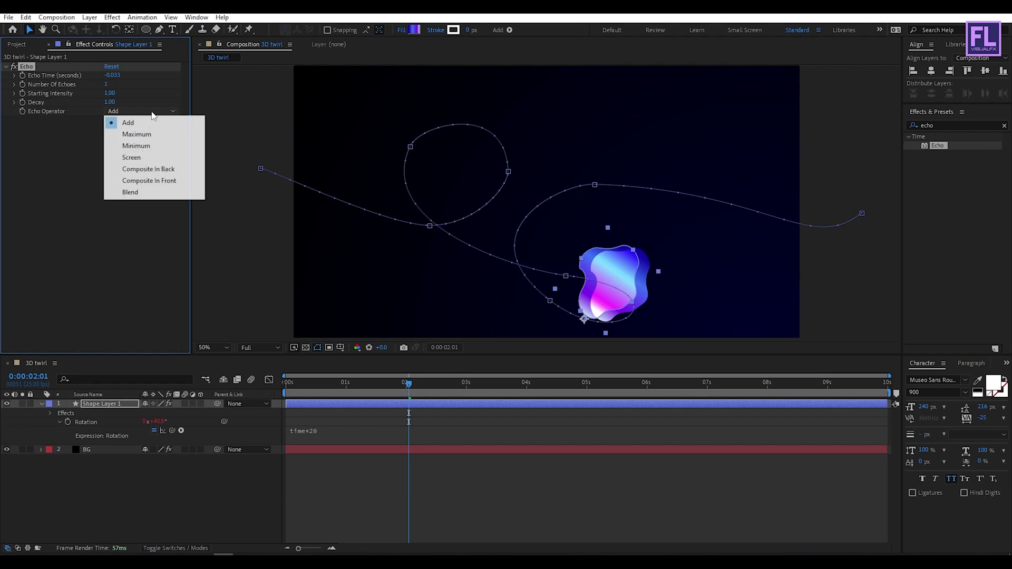
{"action": "left_click", "coordinate": [176, 172]}
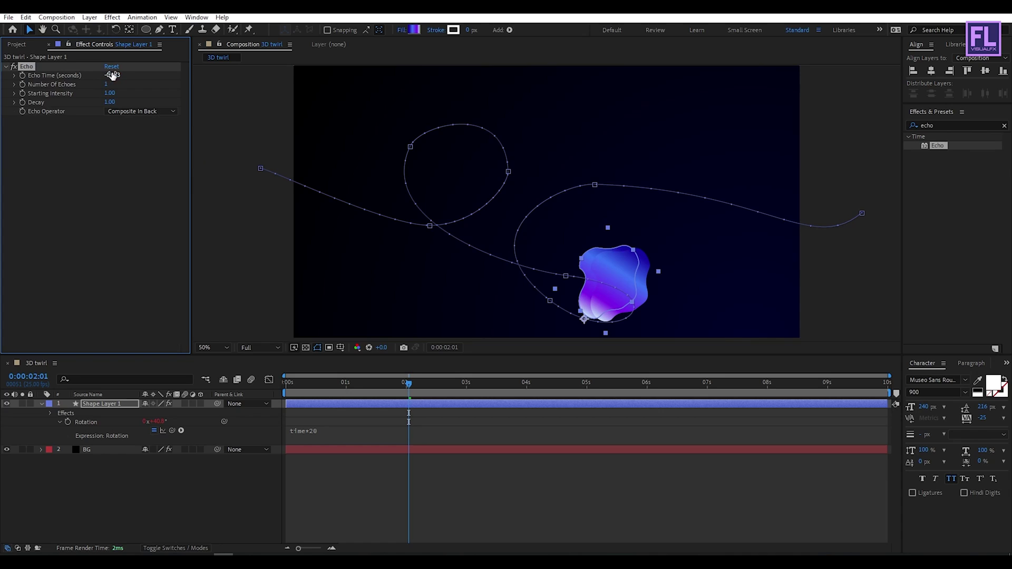
{"action": "type", "text": "-"}
{"action": "left_click", "coordinate": [108, 85]}
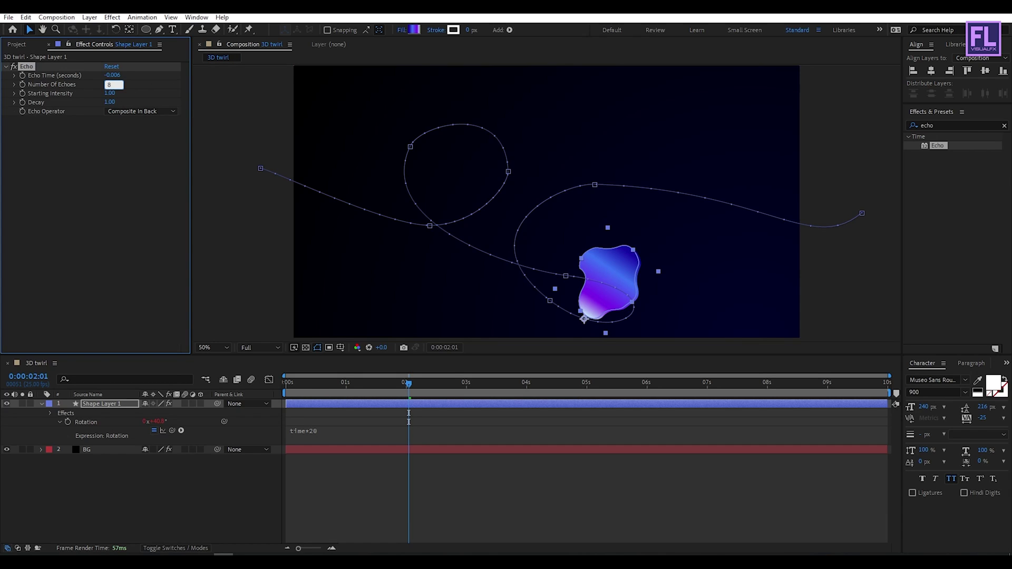
Step: Commit 850 echoes, then return to frame 0 and preview the twisted tube animation
{"action": "key", "text": "Return"}
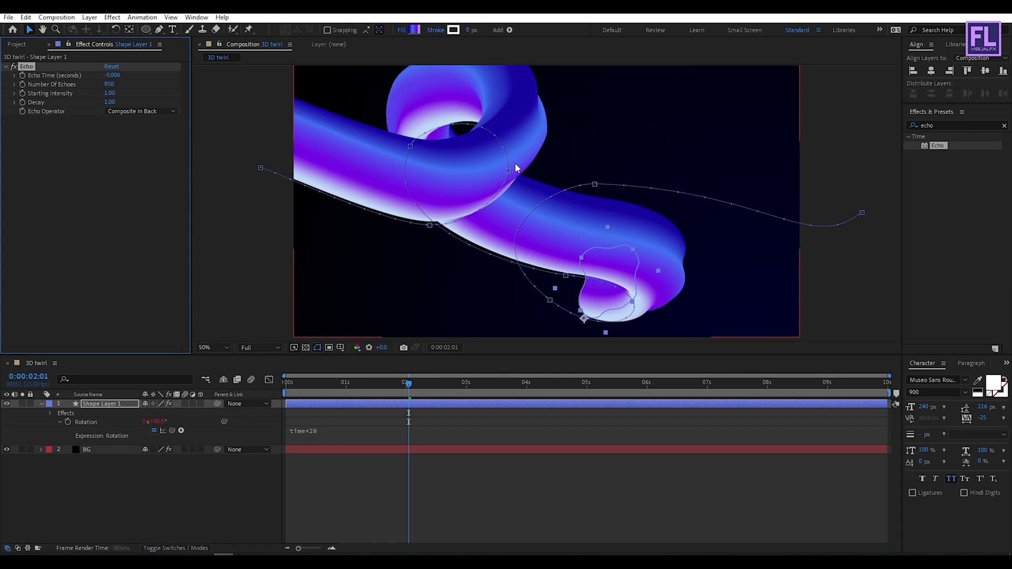
{"action": "left_click", "coordinate": [339, 383]}
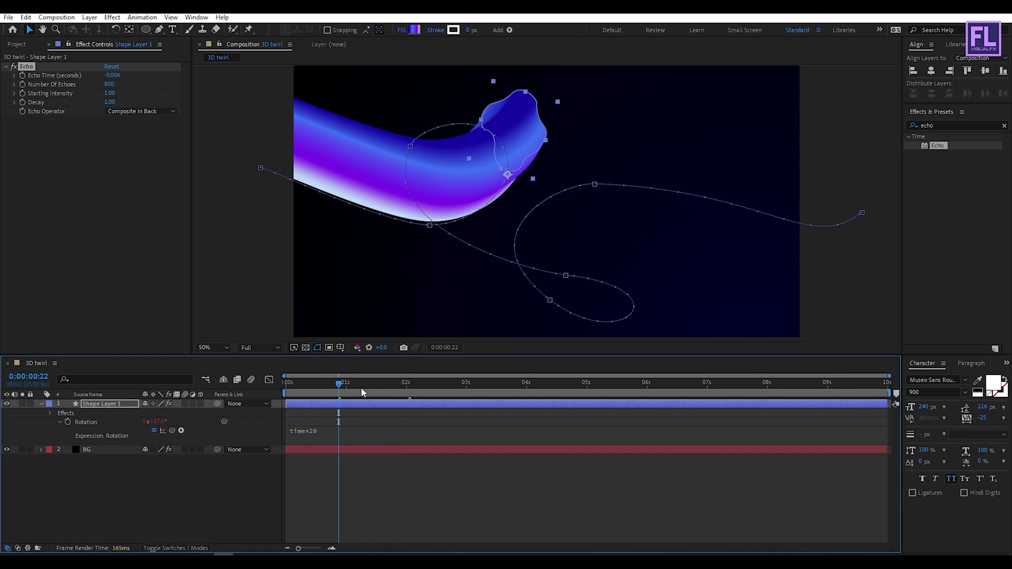
{"action": "left_click_drag", "start_coordinate": [359, 393], "coordinate": [464, 389]}
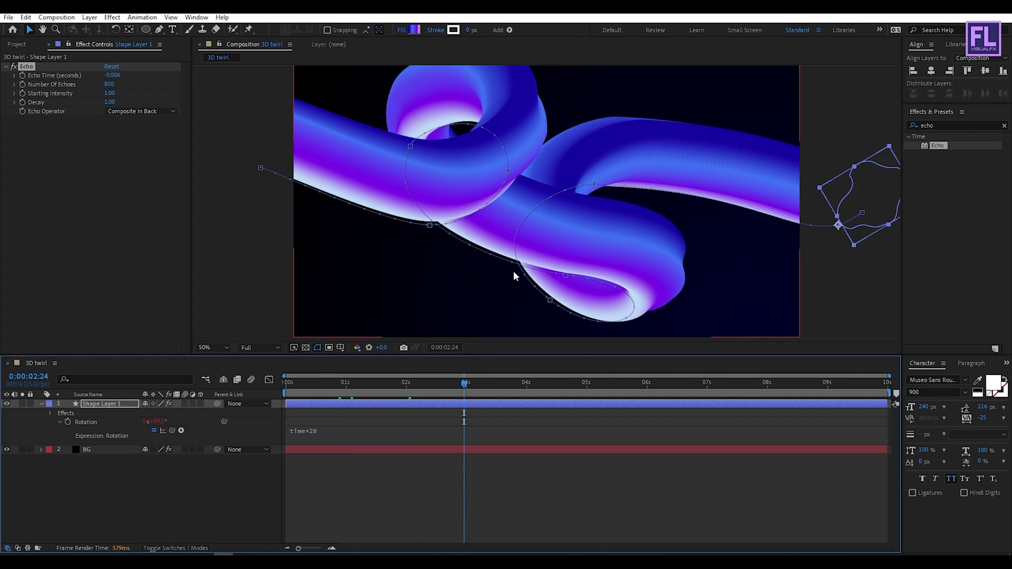
{"action": "key", "text": "comma"}
{"action": "left_click", "coordinate": [820, 239]}
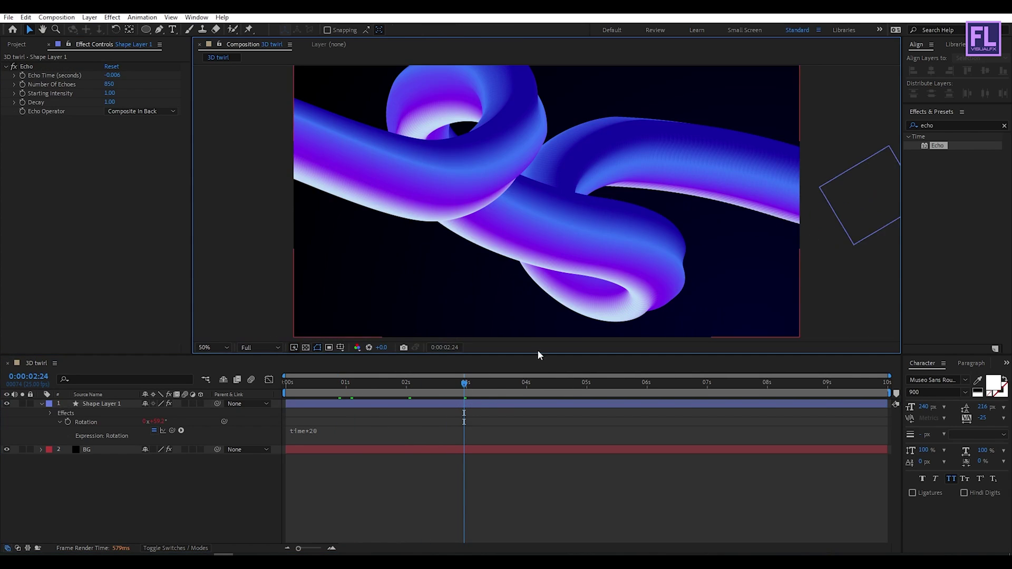
{"action": "left_click", "coordinate": [513, 380]}
{"action": "key", "text": "Home"}
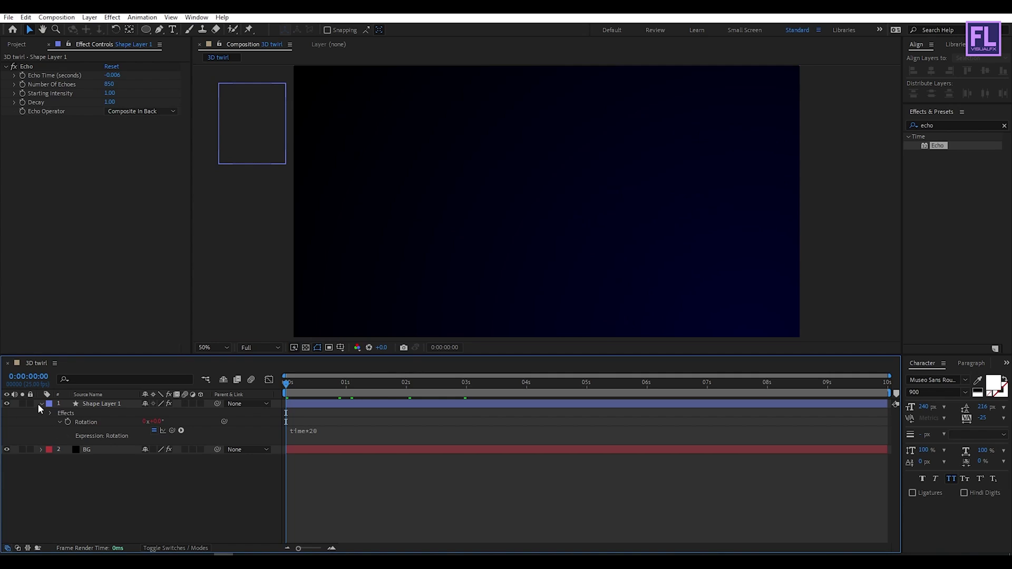
{"action": "left_click", "coordinate": [41, 404]}
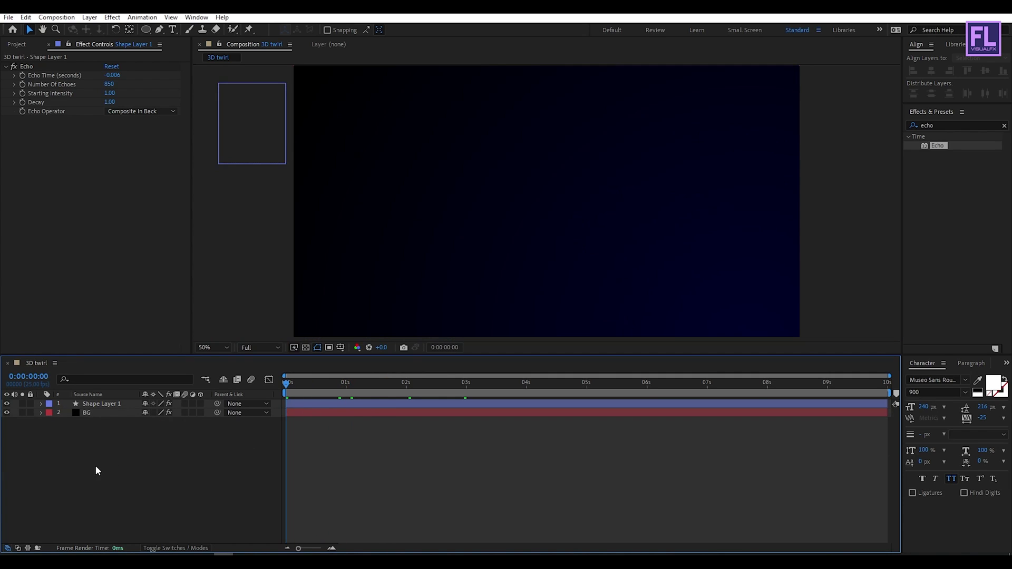
{"action": "key", "text": "space"}
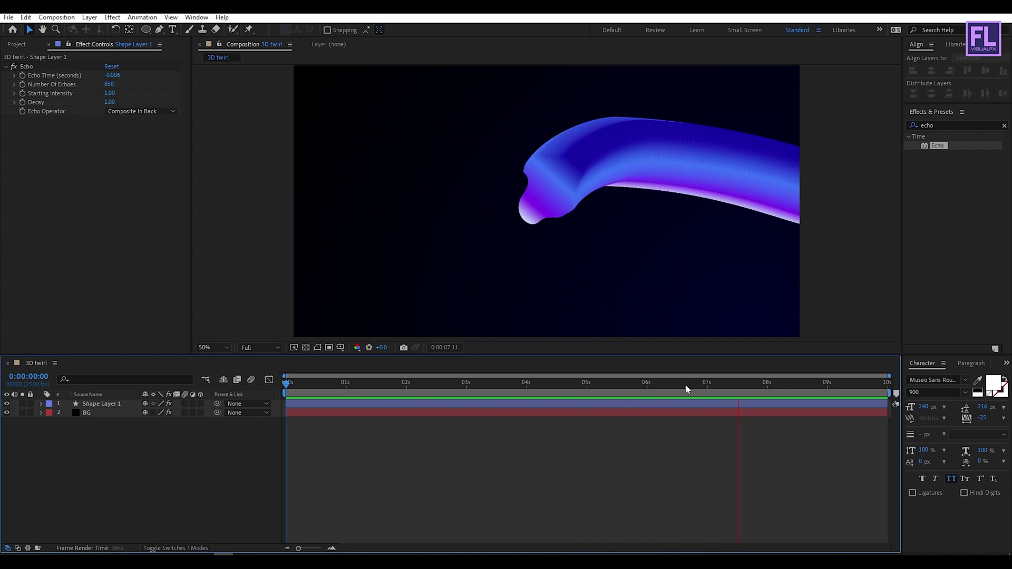
Step: Stop the preview and move the playhead to 0:00:04:08
{"action": "key", "text": "space"}
{"action": "left_click", "coordinate": [503, 386]}
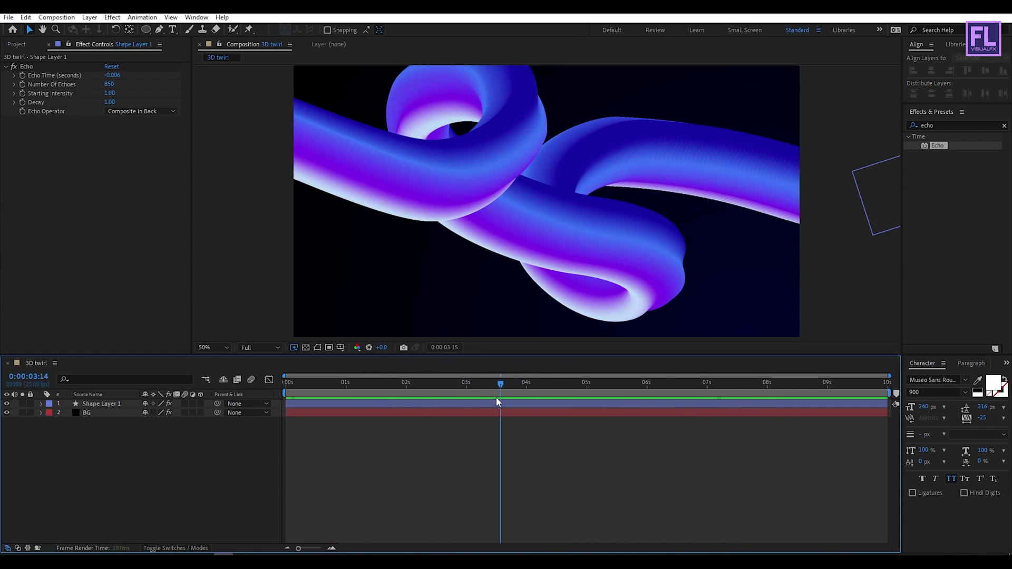
{"action": "left_click", "coordinate": [545, 386]}
Step: Pre-compose Shape Layer 1 with all attributes moved, naming the new comp '3d twirl'
{"action": "left_click", "coordinate": [104, 404]}
{"action": "right_click", "coordinate": [105, 403]}
{"action": "left_click", "coordinate": [142, 332]}
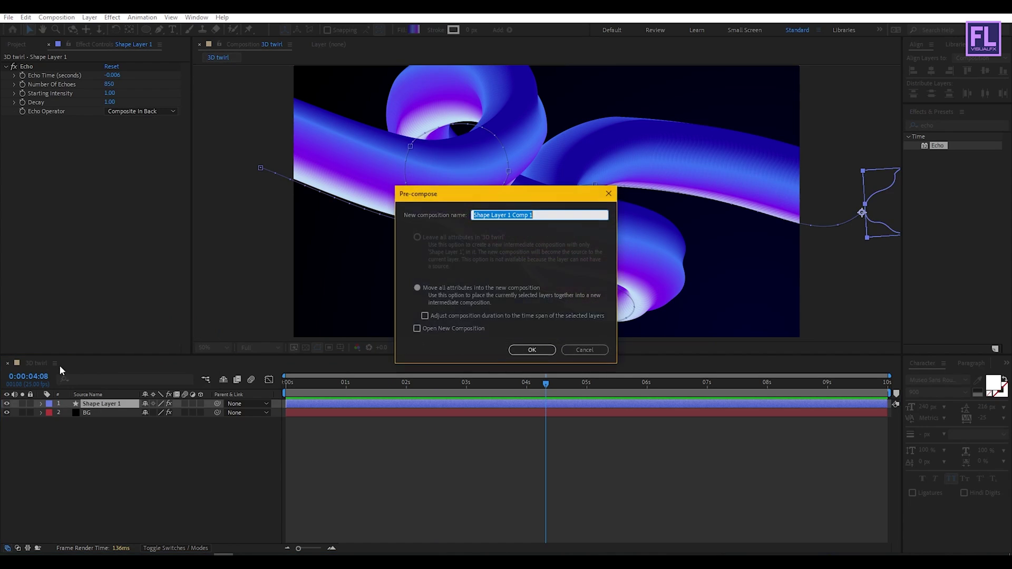
{"action": "left_click", "coordinate": [448, 289]}
{"action": "left_click", "coordinate": [554, 216]}
{"action": "type", "text": "3d t"}
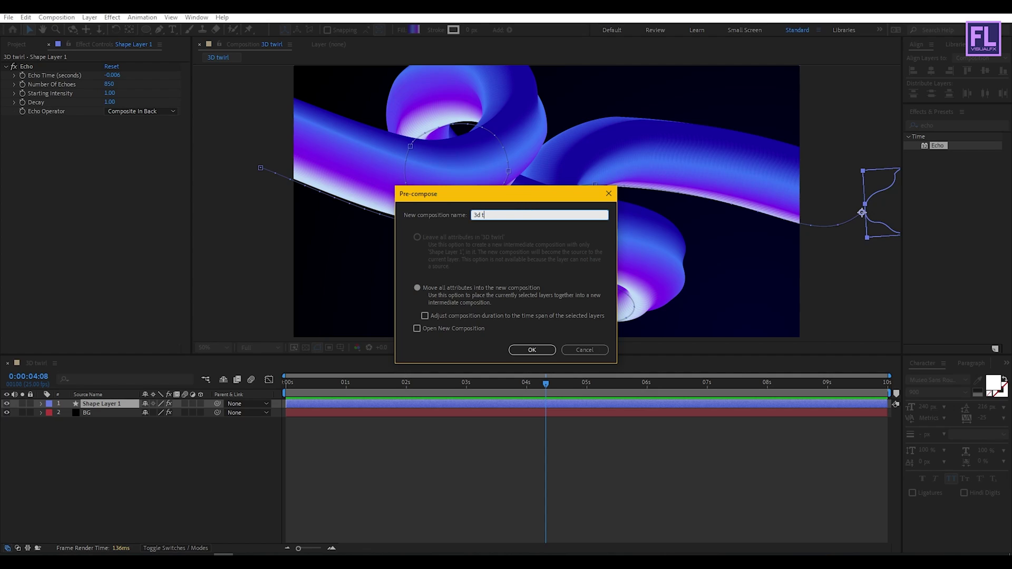
{"action": "type", "text": "wirl"}
Step: Confirm the 3d twirl pre-comp and apply Turbulent Displace with Amount 10 and Size 700
{"action": "left_click", "coordinate": [531, 349]}
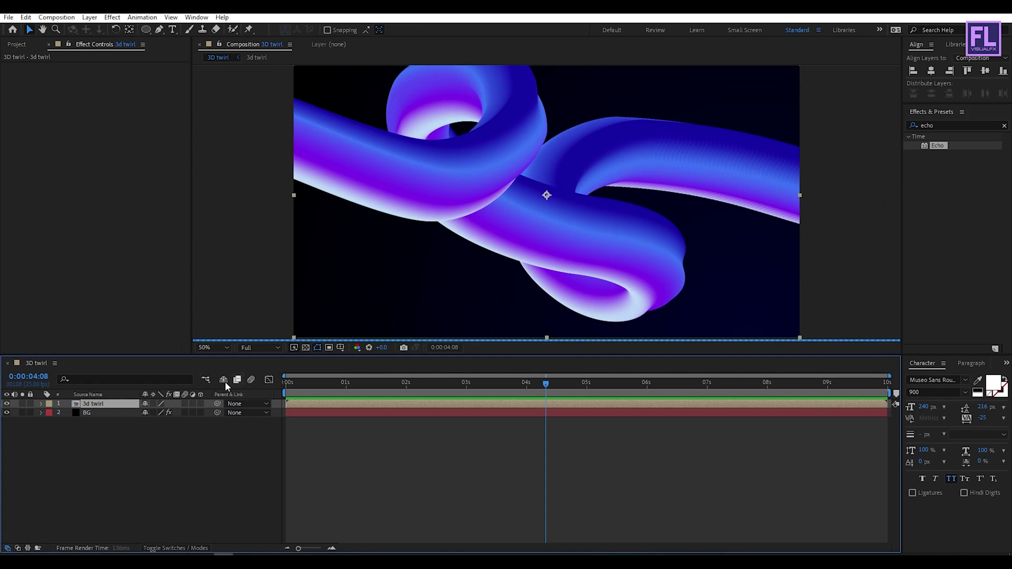
{"action": "left_click", "coordinate": [948, 125]}
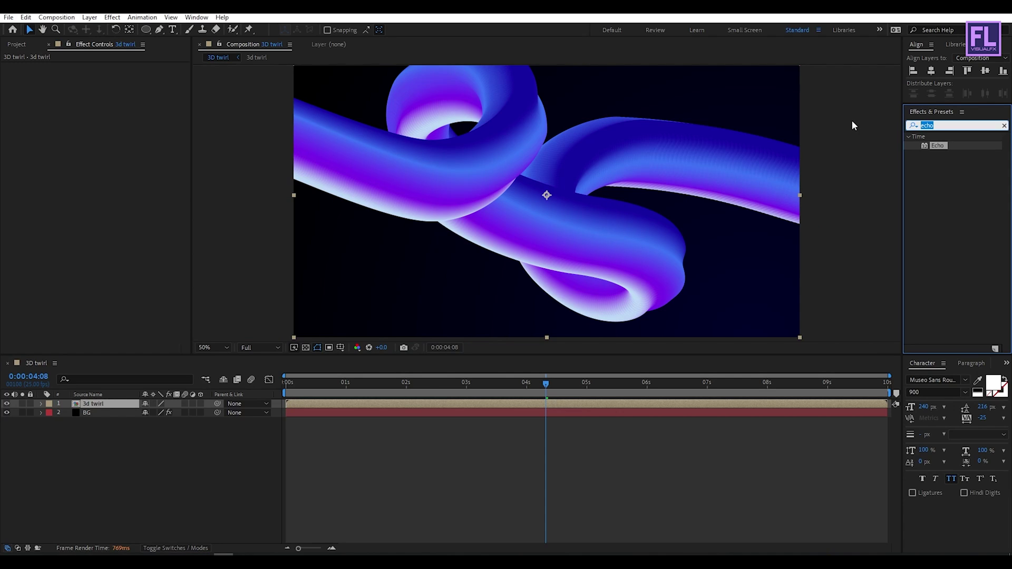
{"action": "type", "text": "tu"}
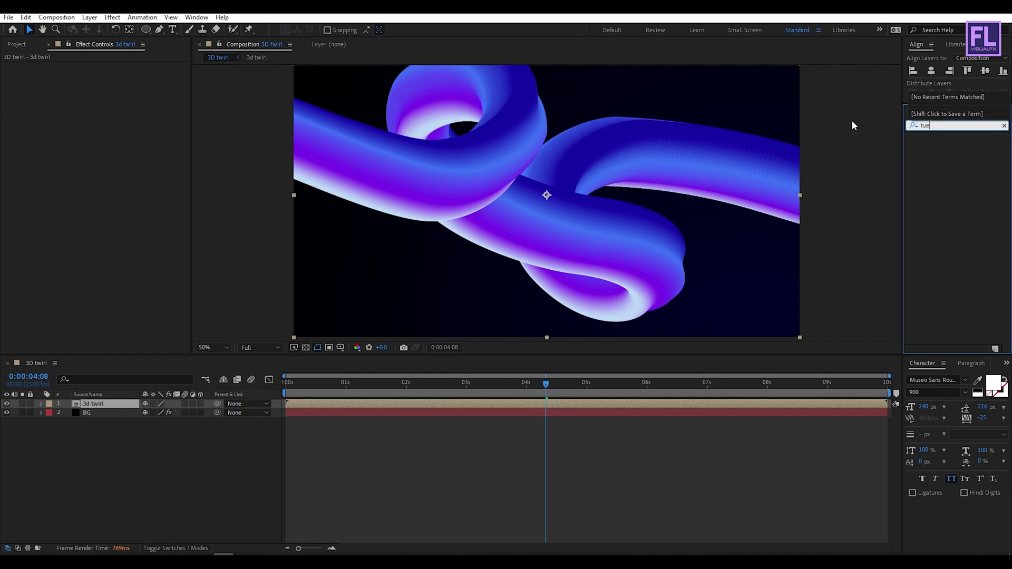
{"action": "type", "text": "r"}
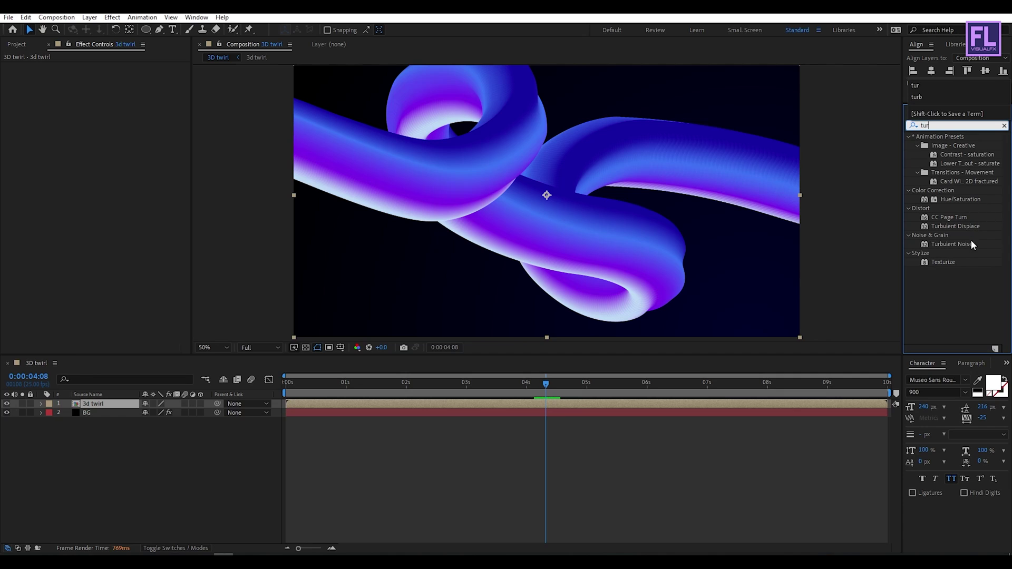
{"action": "left_click_drag", "start_coordinate": [967, 227], "coordinate": [107, 406]}
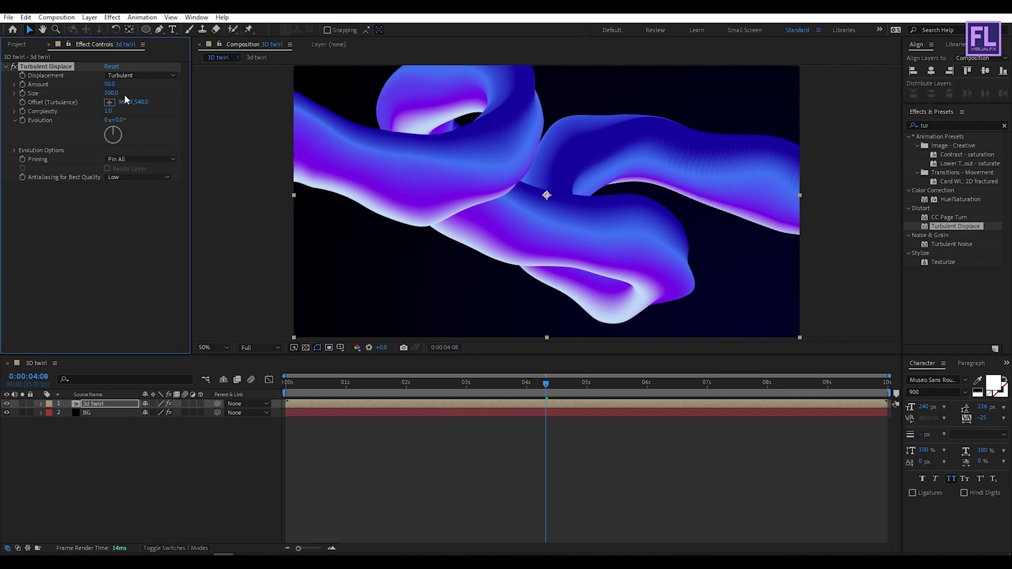
{"action": "type", "text": "10"}
{"action": "key", "text": "Return"}
{"action": "key", "text": "slash"}
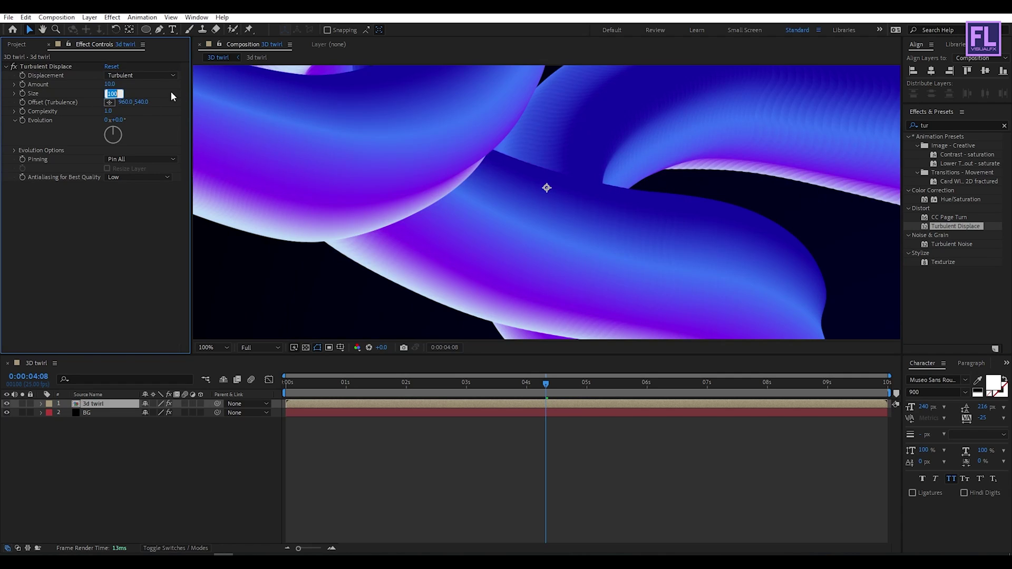
{"action": "type", "text": "700"}
{"action": "key", "text": "Return"}
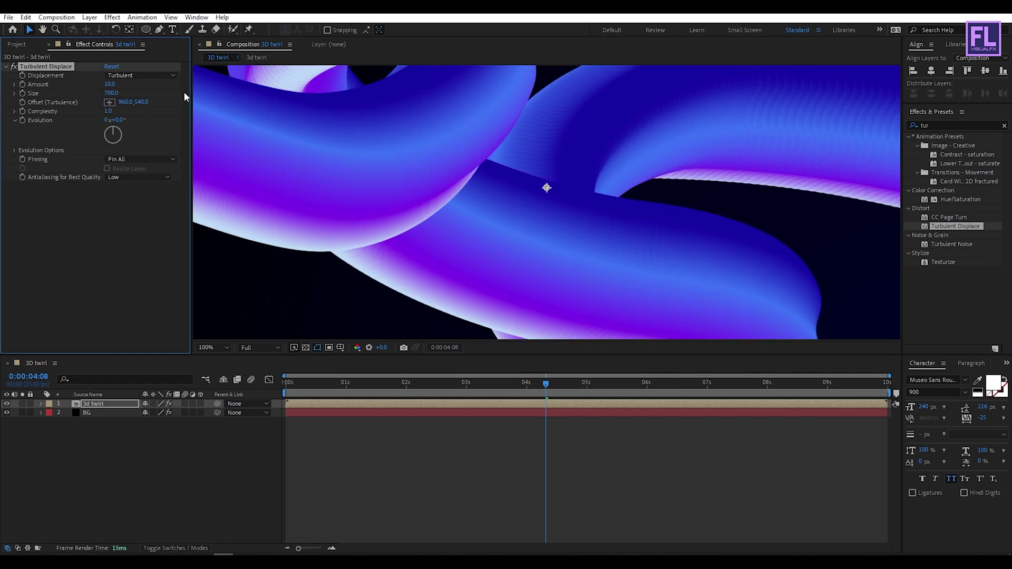
{"action": "key", "text": "comma"}
{"action": "key", "text": "comma"}
{"action": "key", "text": "period"}
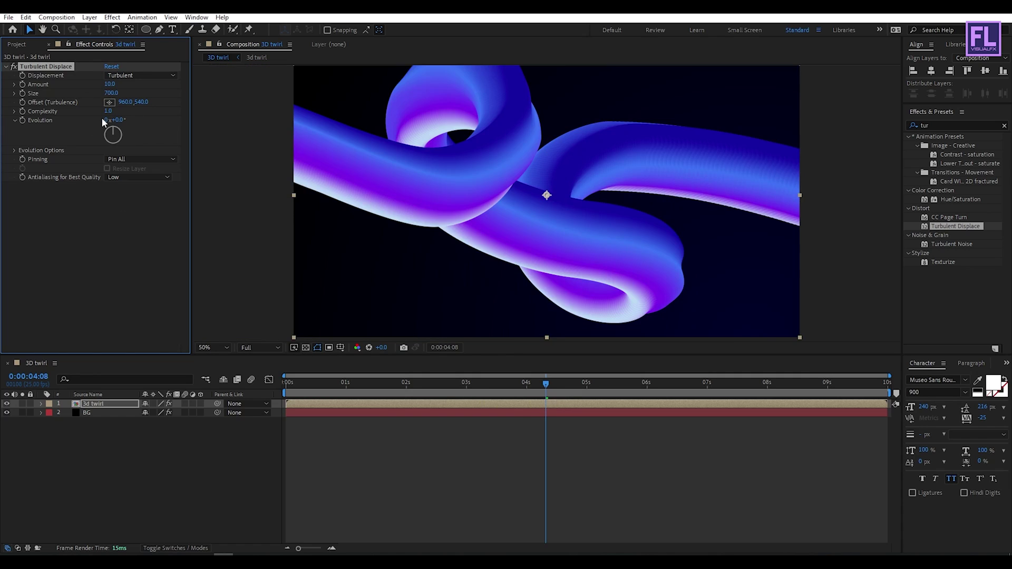
Step: Give the Evolution property the expression time*100, then scrub to about 4 seconds to check
{"action": "left_click", "coordinate": [21, 120], "text": "alt"}
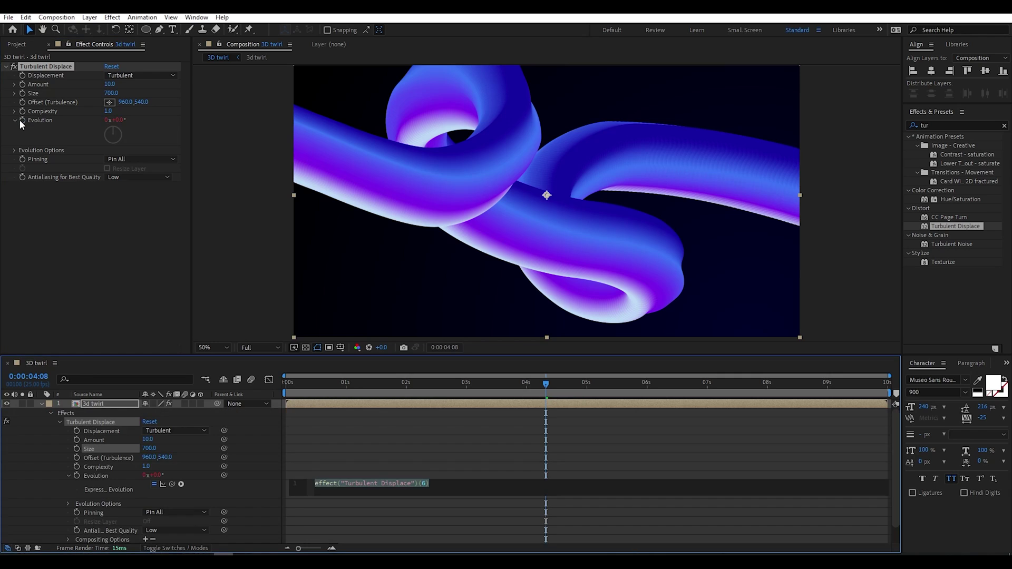
{"action": "type", "text": "ti"}
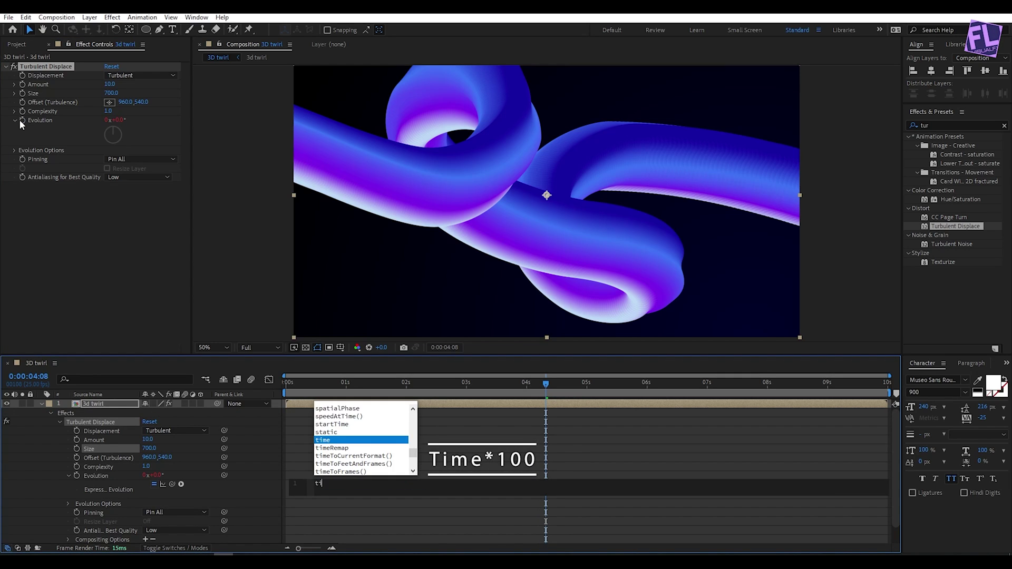
{"action": "type", "text": "me*10"}
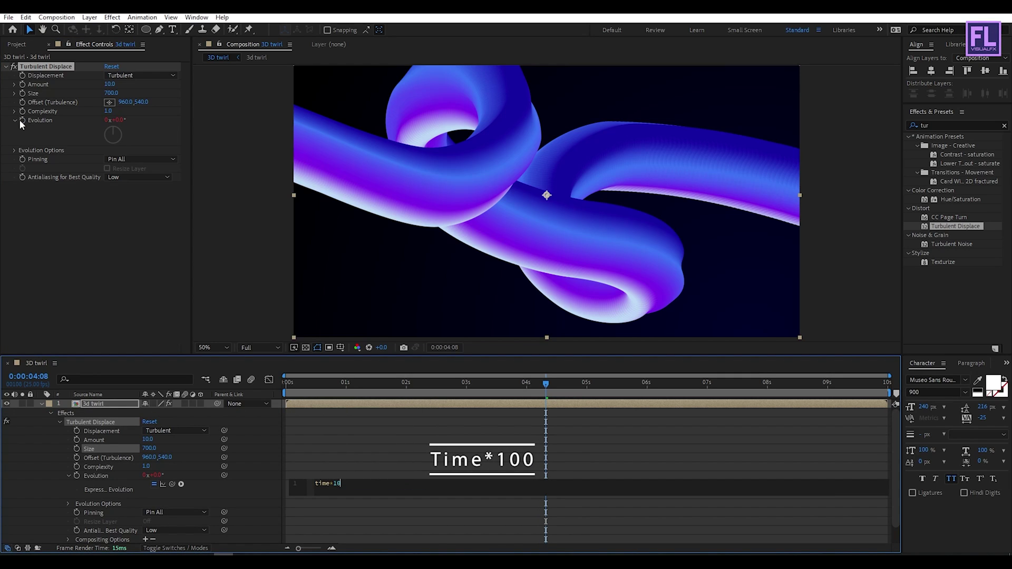
{"action": "type", "text": "0"}
{"action": "left_click", "coordinate": [406, 454]}
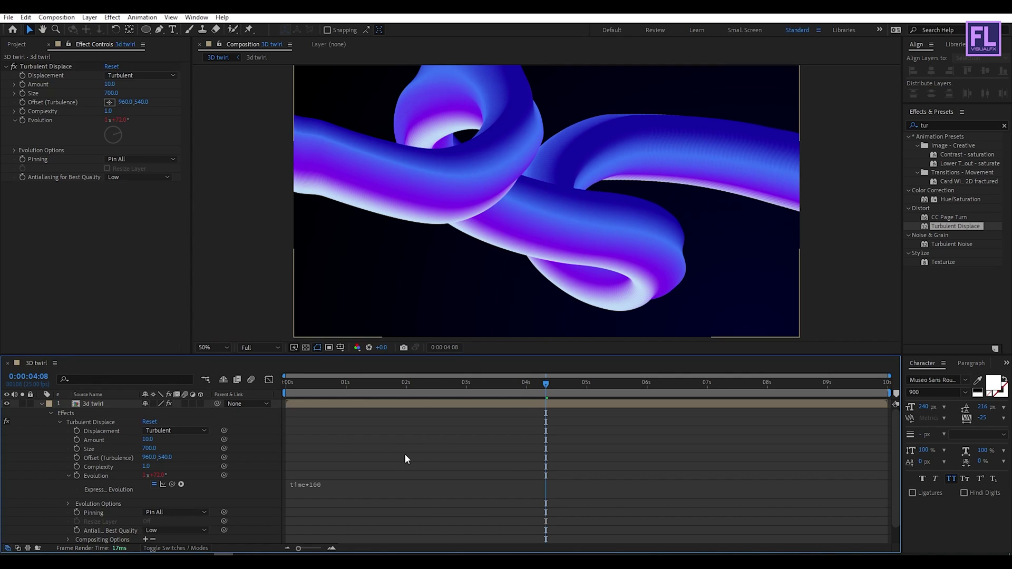
{"action": "key", "text": "Home"}
{"action": "left_click_drag", "start_coordinate": [297, 394], "coordinate": [529, 394]}
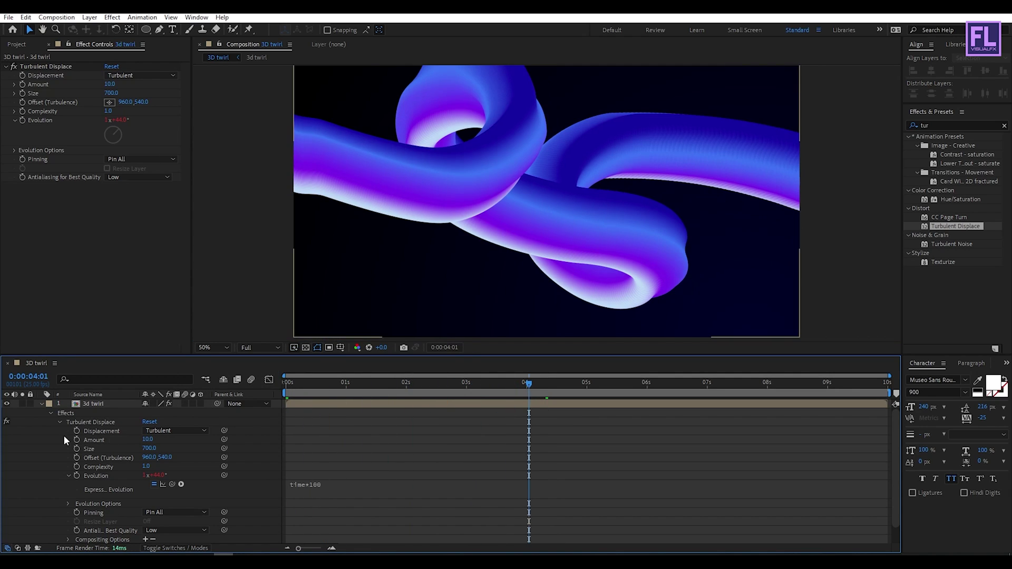
{"action": "left_click", "coordinate": [42, 405]}
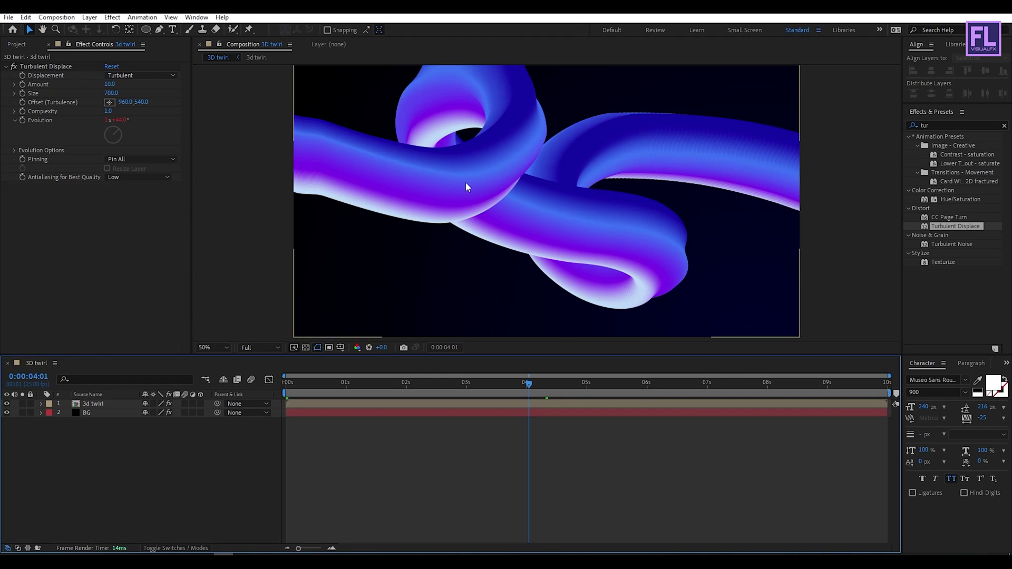
{"action": "left_click", "coordinate": [942, 124]}
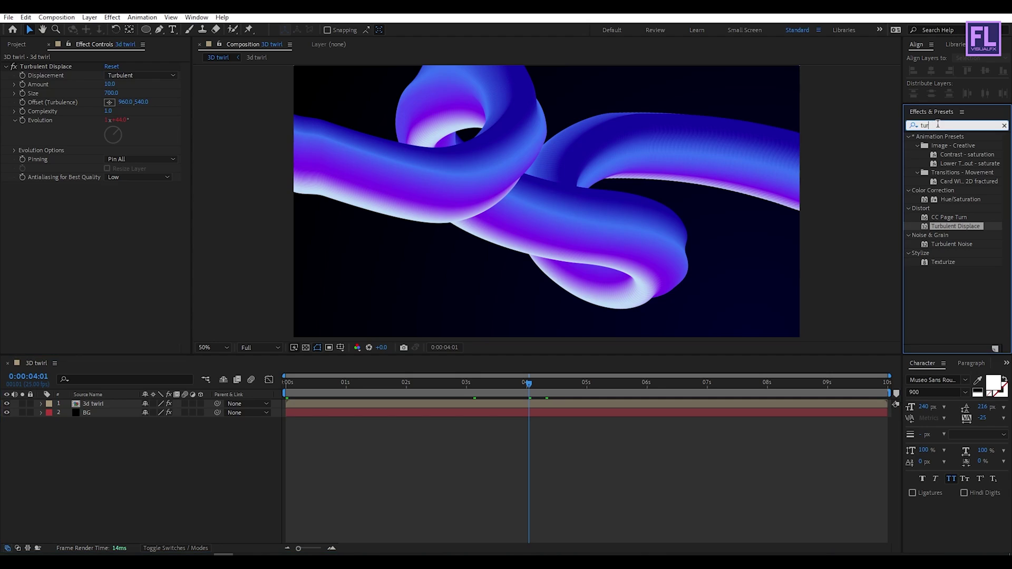
{"action": "type", "text": "hu"}
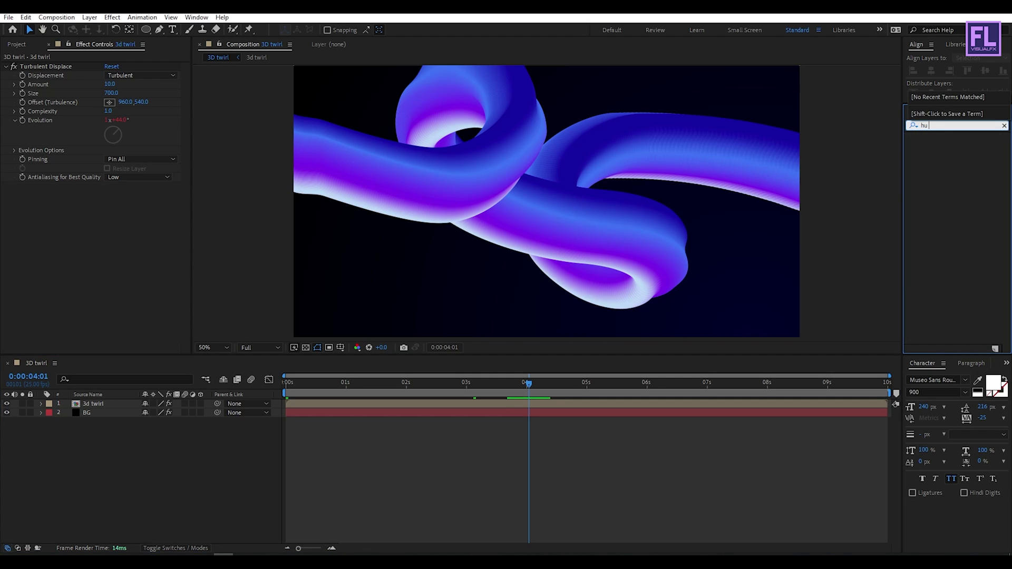
{"action": "type", "text": "e"}
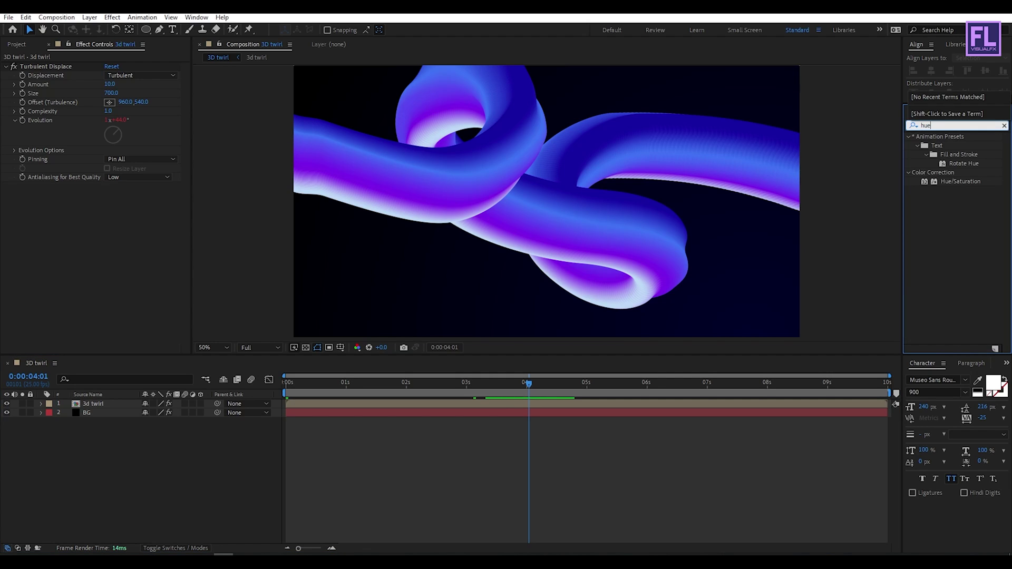
{"action": "left_click_drag", "start_coordinate": [968, 190], "coordinate": [120, 405]}
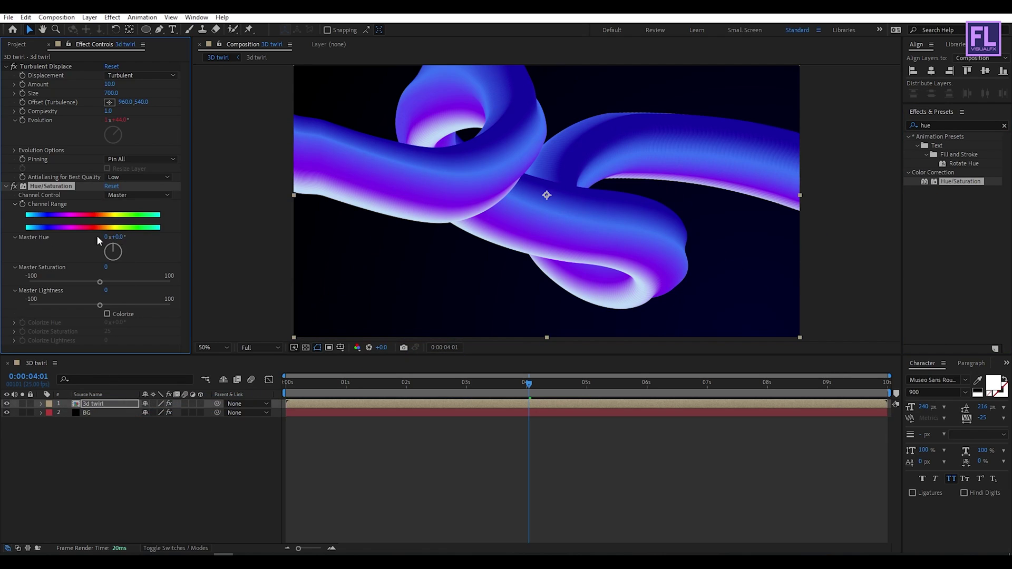
{"action": "mouse_move", "coordinate": [130, 237]}
{"action": "left_mouse_down"}
{"action": "mouse_move", "coordinate": [148, 236]}
{"action": "mouse_move", "coordinate": [118, 237]}
{"action": "mouse_move", "coordinate": [145, 235]}
{"action": "left_mouse_up"}
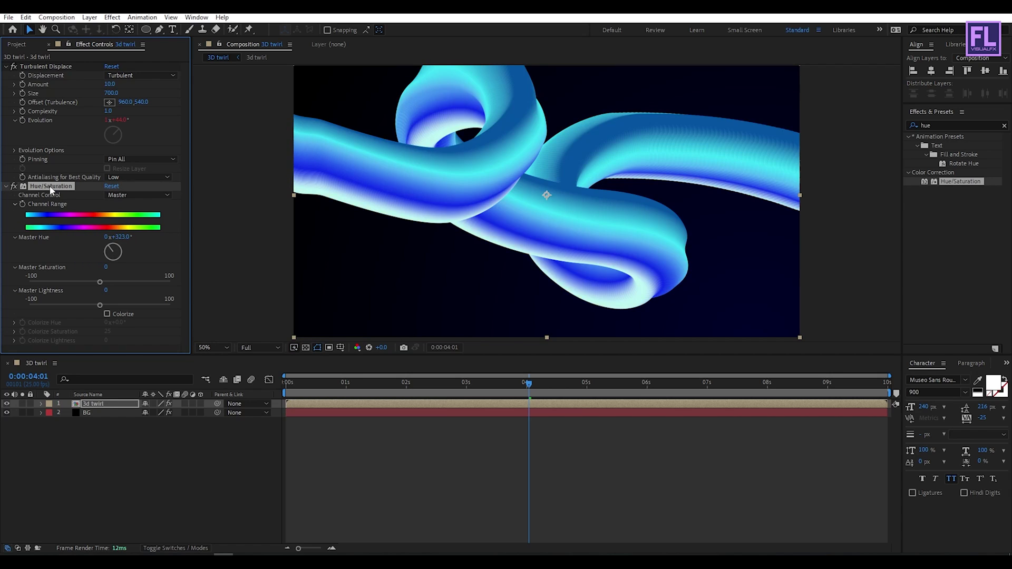
{"action": "key", "text": "Delete"}
{"action": "left_click", "coordinate": [109, 479]}
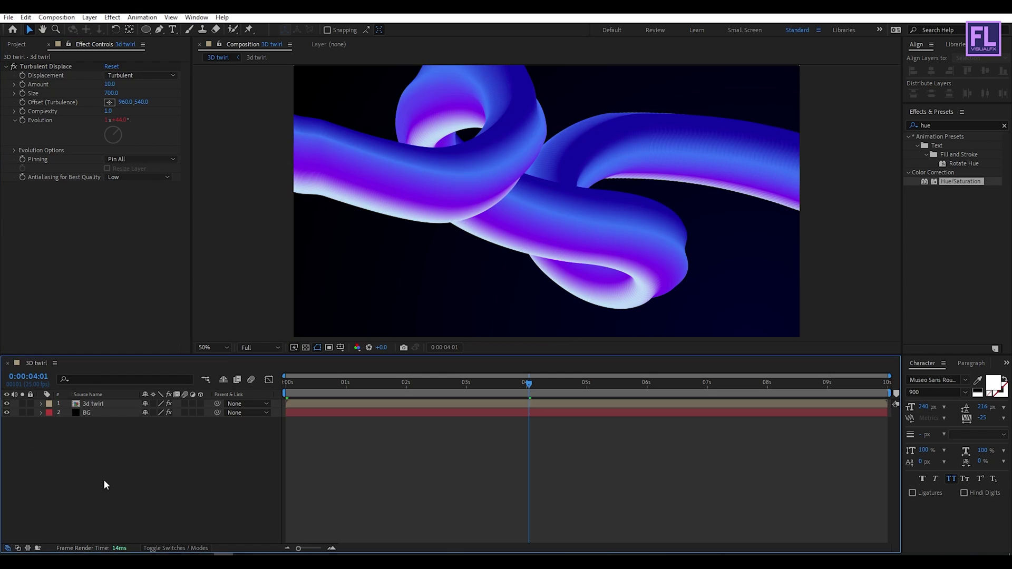
Step: Add a new text layer reading '3D TWIRL'
{"action": "right_click", "coordinate": [92, 452]}
{"action": "mouse_move", "coordinate": [128, 327]}
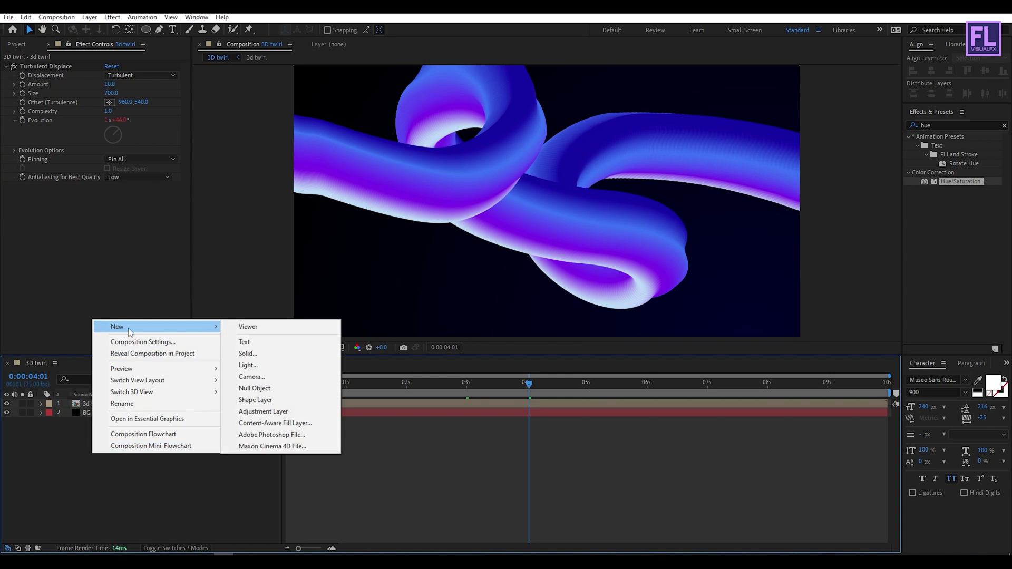
{"action": "left_click", "coordinate": [260, 342]}
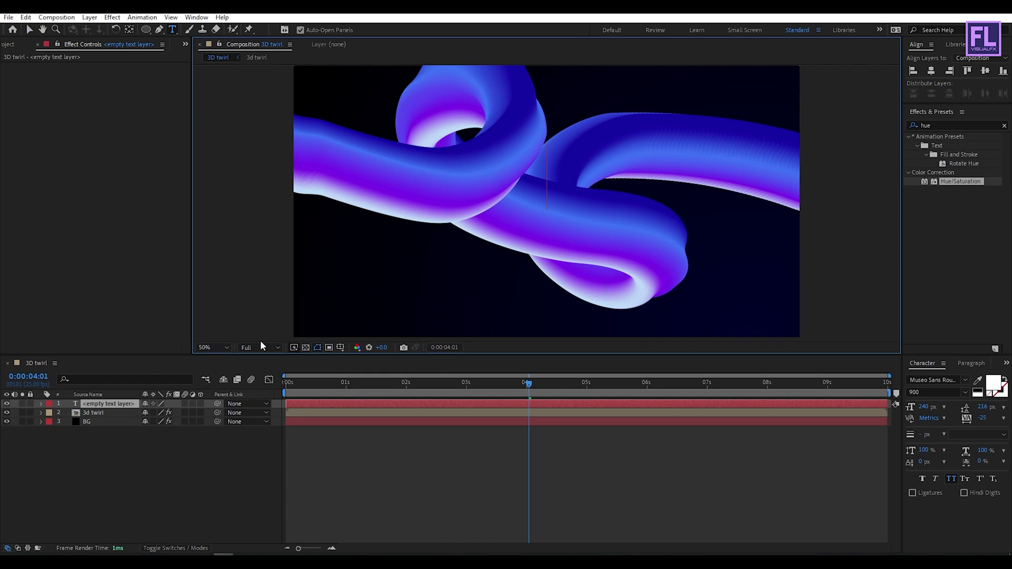
{"action": "type", "text": "3D"}
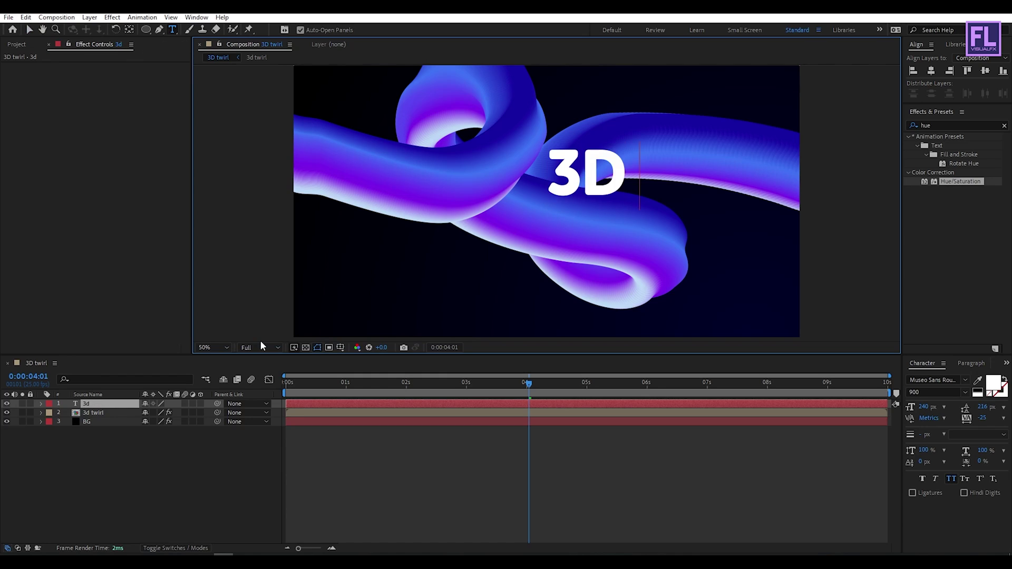
{"action": "type", "text": " twirk"}
{"action": "key", "text": "BackSpace"}
{"action": "type", "text": "l"}
{"action": "key", "text": "Escape"}
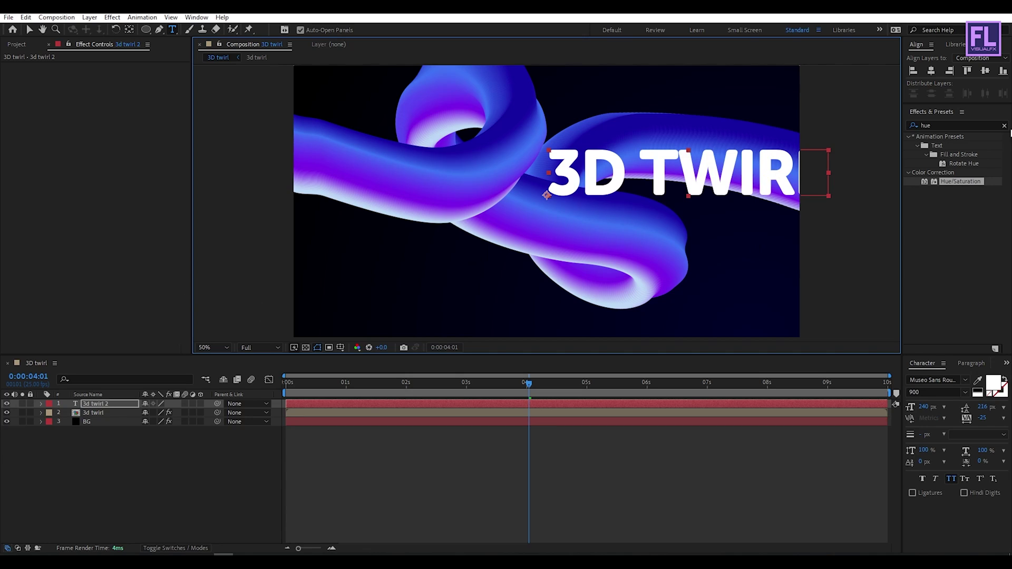
Step: Shrink the title and centre it horizontally and vertically in the composition
{"action": "left_click", "coordinate": [931, 70]}
{"action": "left_click", "coordinate": [984, 70]}
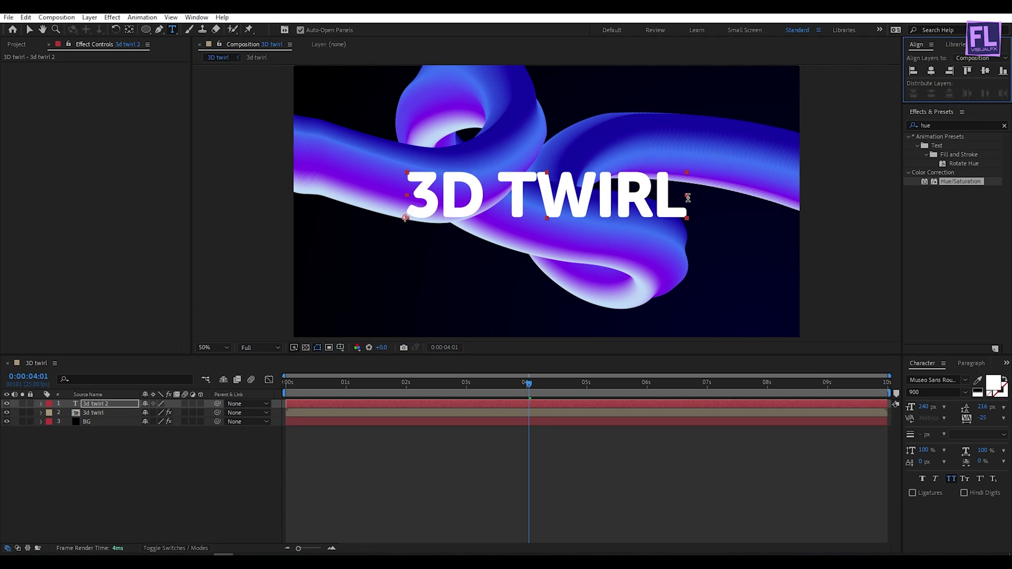
{"action": "key", "text": "v"}
{"action": "left_click_drag", "start_coordinate": [687, 195], "coordinate": [615, 198]}
{"action": "left_click", "coordinate": [932, 70]}
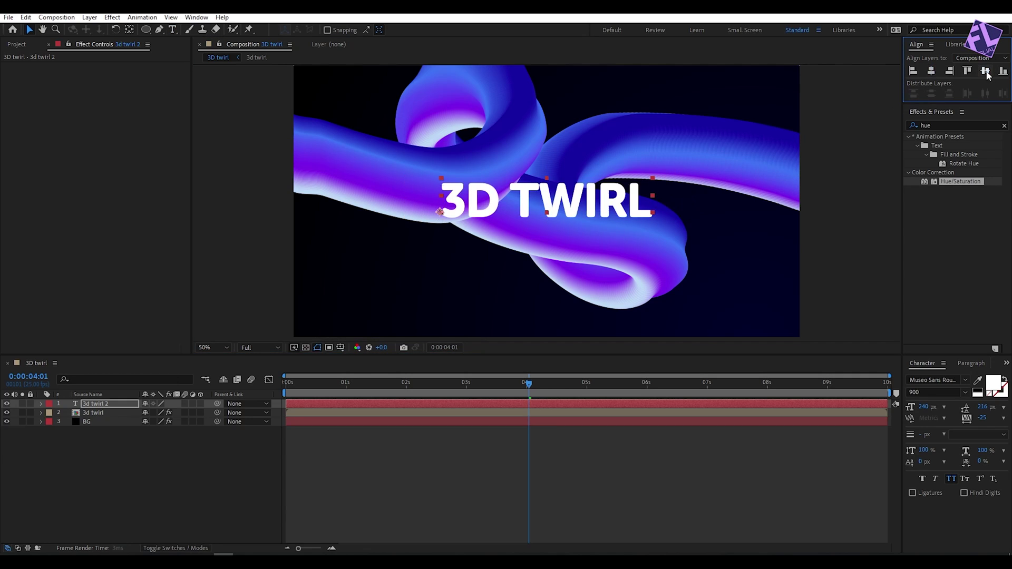
{"action": "left_click", "coordinate": [984, 70]}
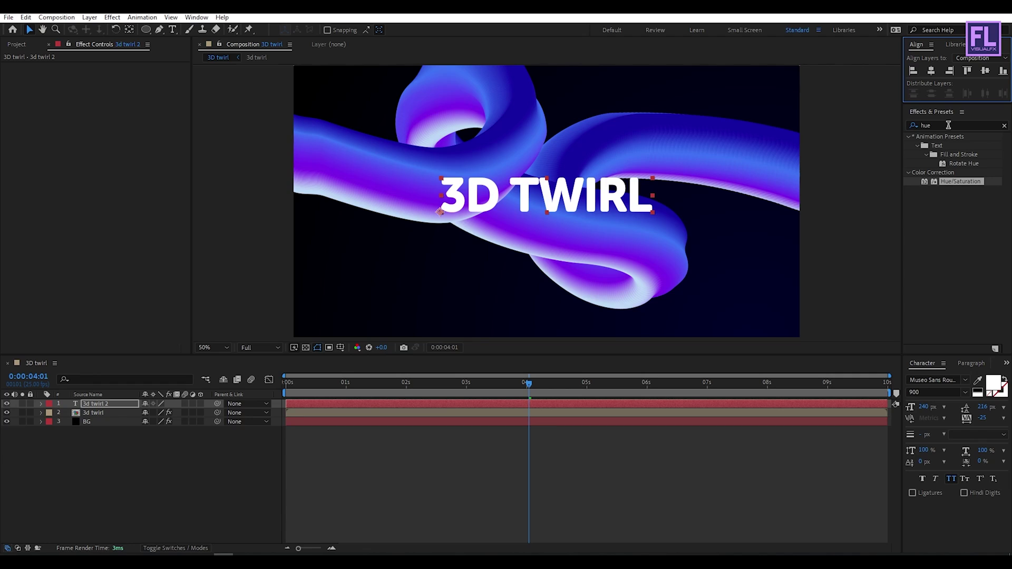
Step: Apply the Slow Fade On preset to the 3D TWIRL title and reveal its Offset keyframes
{"action": "left_click", "coordinate": [912, 125]}
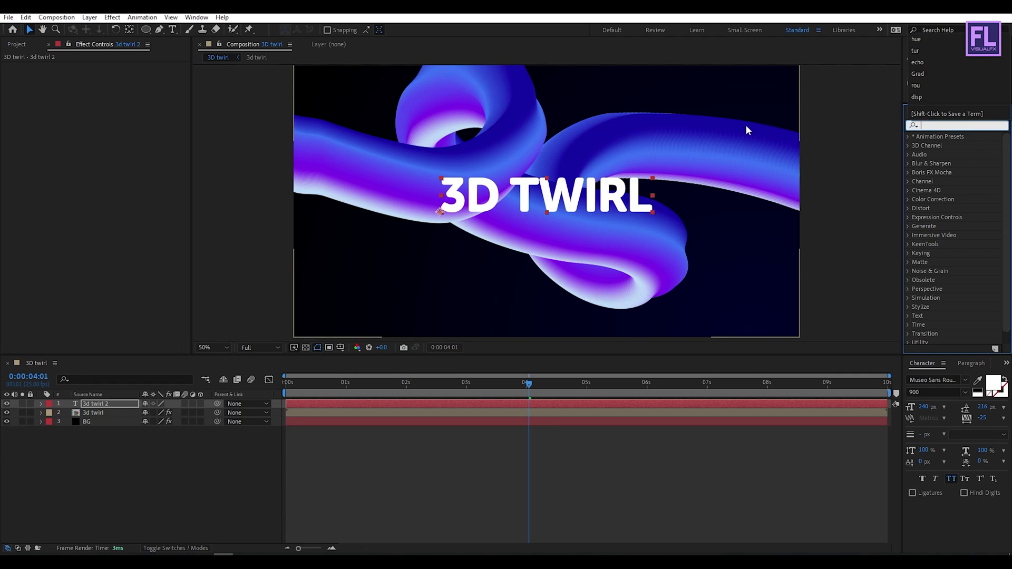
{"action": "type", "text": "slow"}
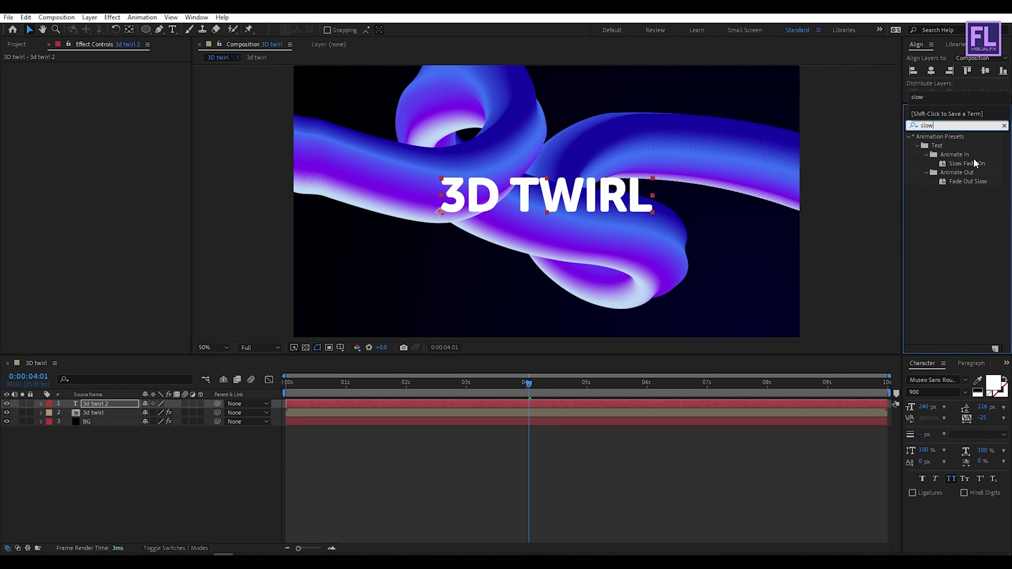
{"action": "left_click", "coordinate": [974, 162]}
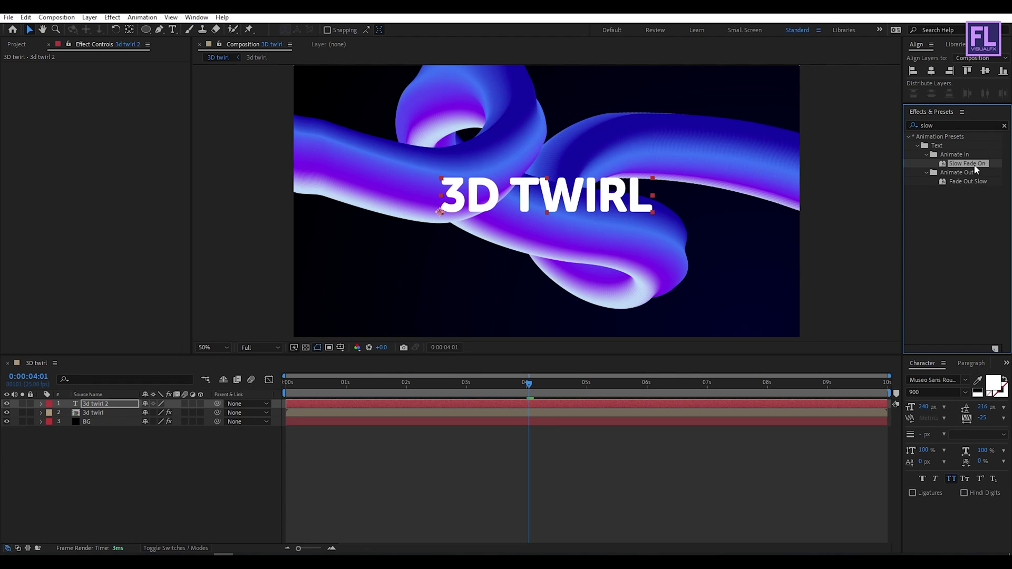
{"action": "left_click_drag", "start_coordinate": [975, 169], "coordinate": [579, 208]}
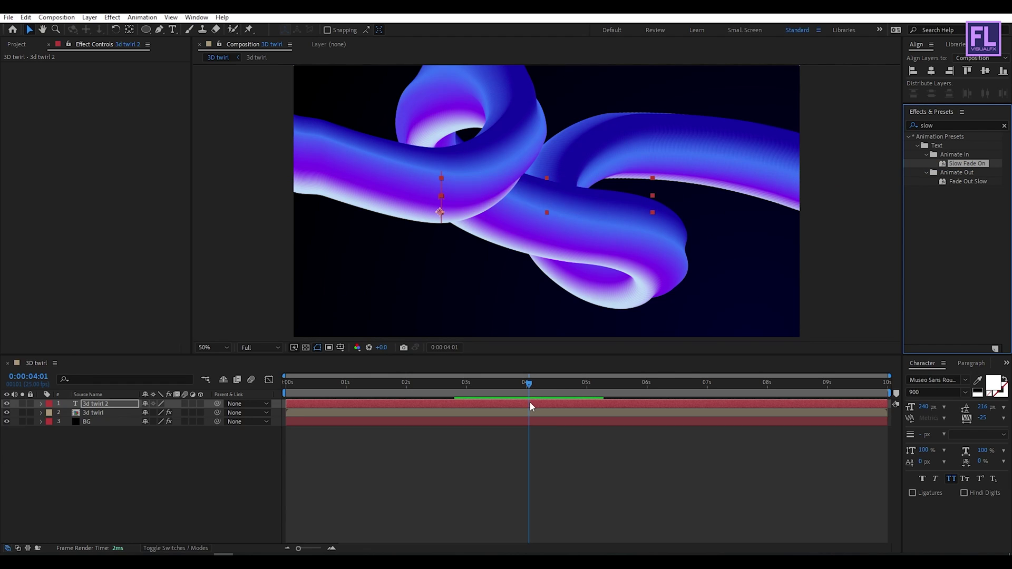
{"action": "left_click", "coordinate": [529, 404]}
{"action": "key", "text": "u"}
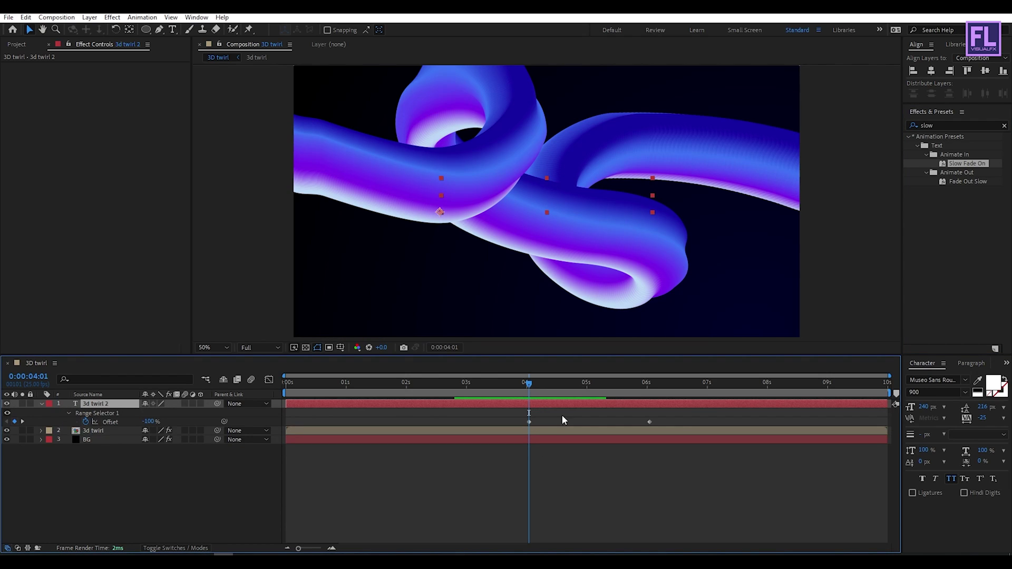
Step: Move the Offset keyframes earlier so the fade plays around 2–4 seconds
{"action": "left_click_drag", "start_coordinate": [537, 388], "coordinate": [404, 389]}
{"action": "left_click_drag", "start_coordinate": [529, 422], "coordinate": [489, 423]}
{"action": "left_click_drag", "start_coordinate": [398, 423], "coordinate": [403, 423]}
Step: Scrub through the timeline to watch the title fade in, then return to the start
{"action": "left_click_drag", "start_coordinate": [405, 385], "coordinate": [427, 391]}
{"action": "left_click", "coordinate": [443, 382]}
{"action": "left_click", "coordinate": [486, 385]}
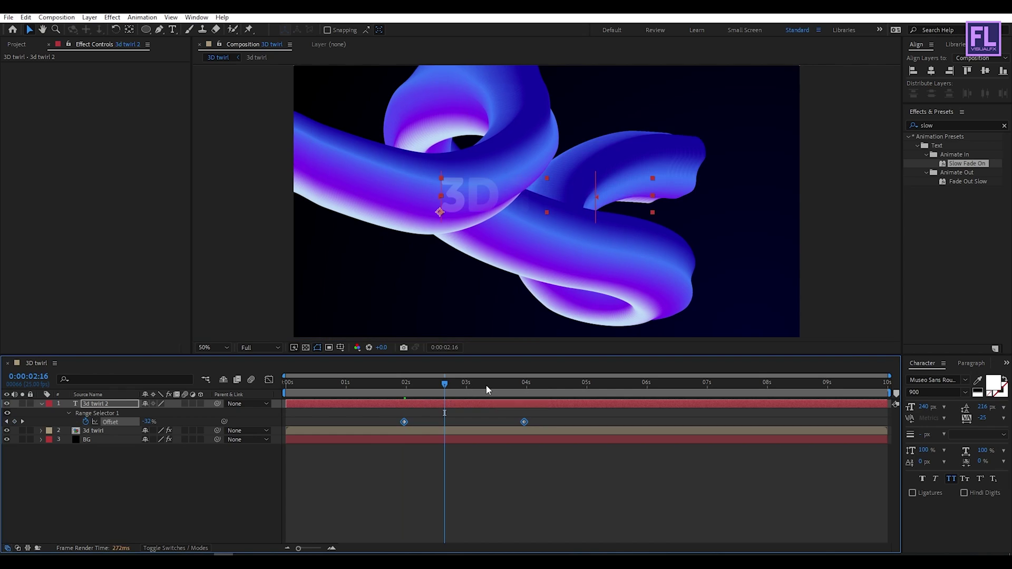
{"action": "left_click", "coordinate": [518, 389]}
{"action": "left_click", "coordinate": [545, 389]}
{"action": "left_click", "coordinate": [605, 387]}
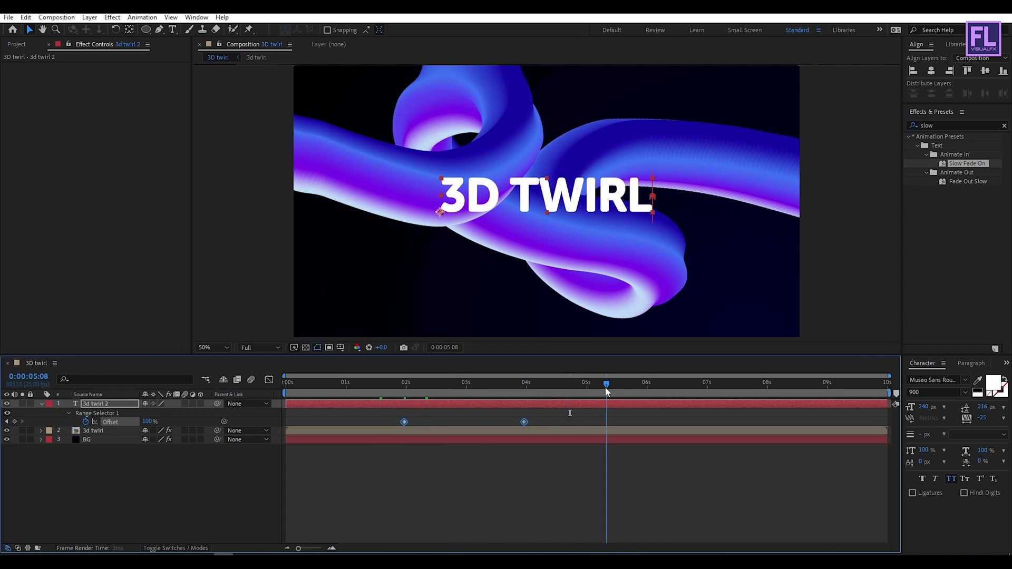
{"action": "left_click", "coordinate": [743, 390]}
{"action": "left_click", "coordinate": [752, 383]}
{"action": "left_click", "coordinate": [824, 384]}
{"action": "left_click", "coordinate": [840, 385]}
{"action": "left_click_drag", "start_coordinate": [871, 386], "coordinate": [58, 442]}
Step: Fit the comp in a maximized viewer and preview the twisting tube with the fading title
{"action": "left_click", "coordinate": [285, 236]}
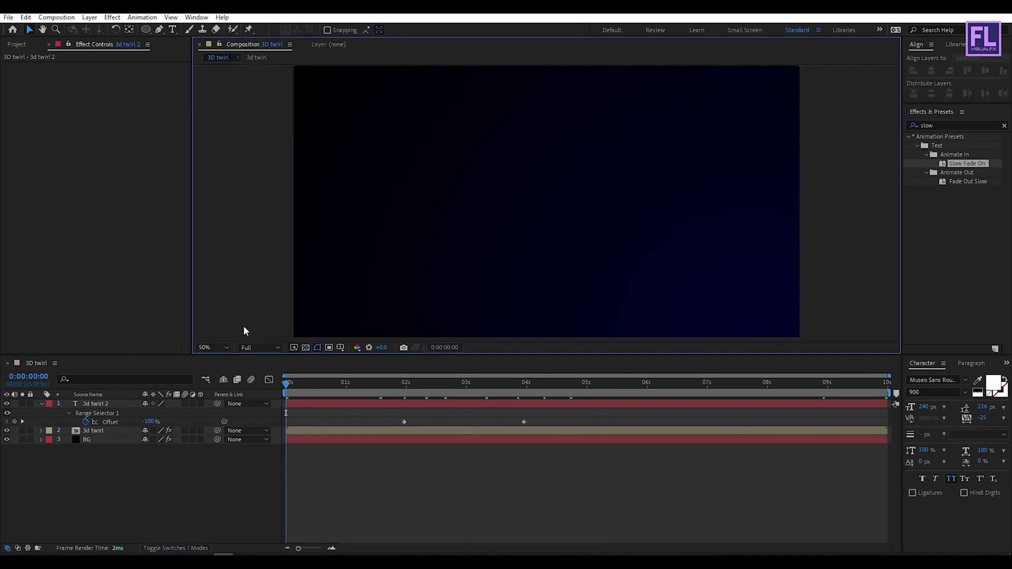
{"action": "left_click", "coordinate": [222, 348]}
{"action": "left_click", "coordinate": [216, 378]}
{"action": "key", "text": "grave"}
{"action": "key", "text": "space"}
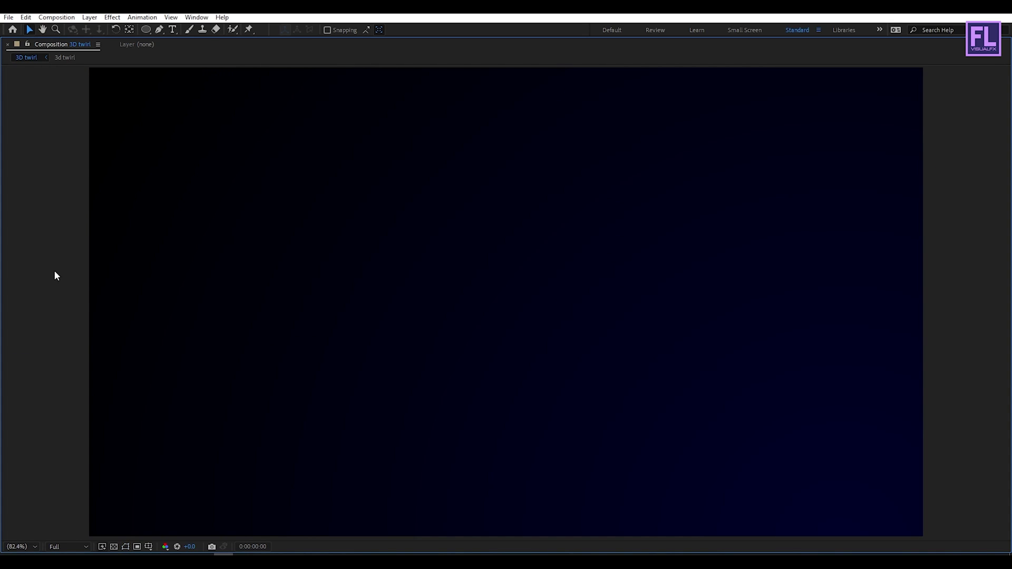